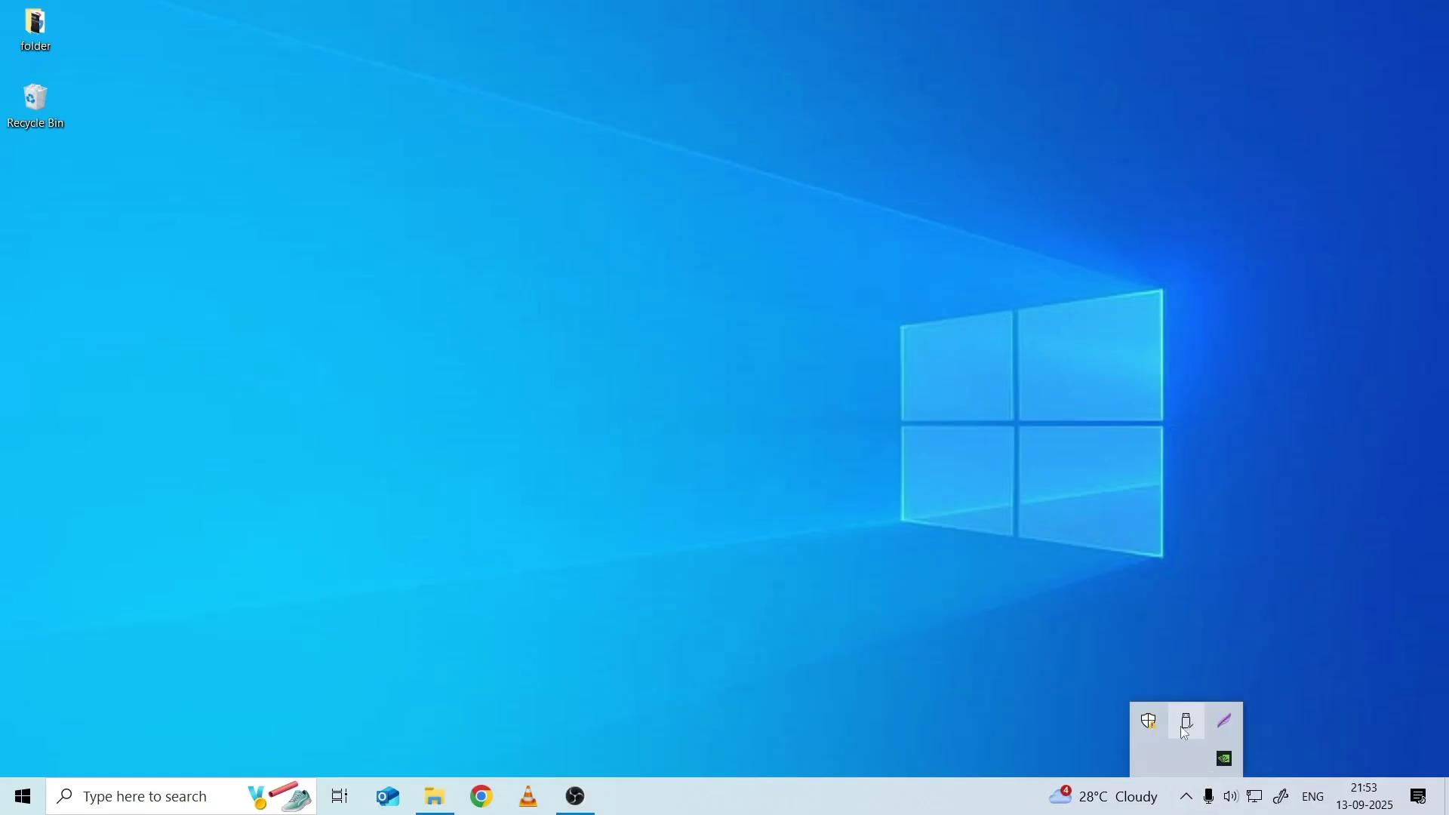
# Step: Try ejecting the v165w drive (T:) from the tray, refresh the desktop, then retry ejecting
pyautogui.click(1190, 727)
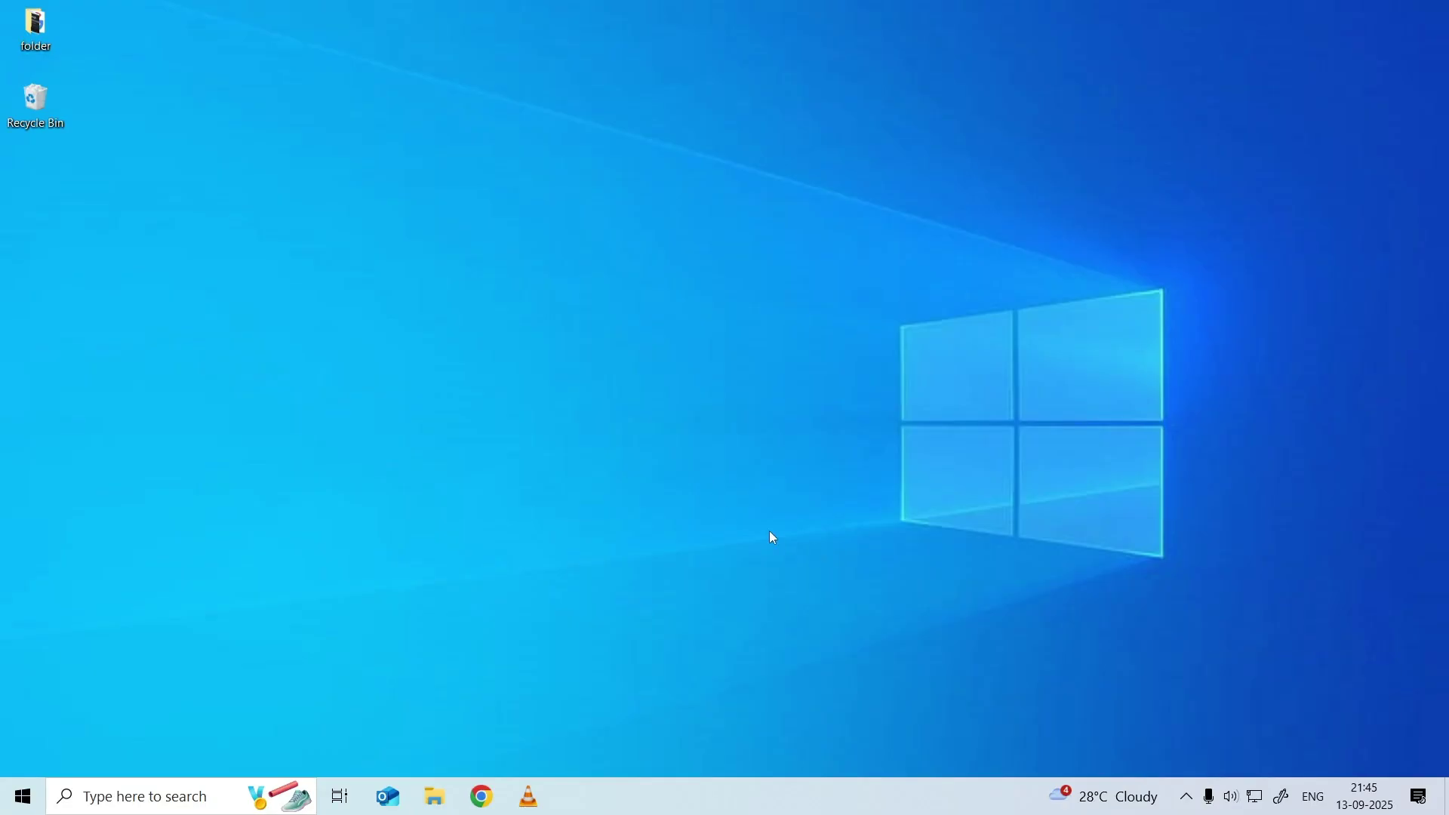
pyautogui.rightClick(768, 531)
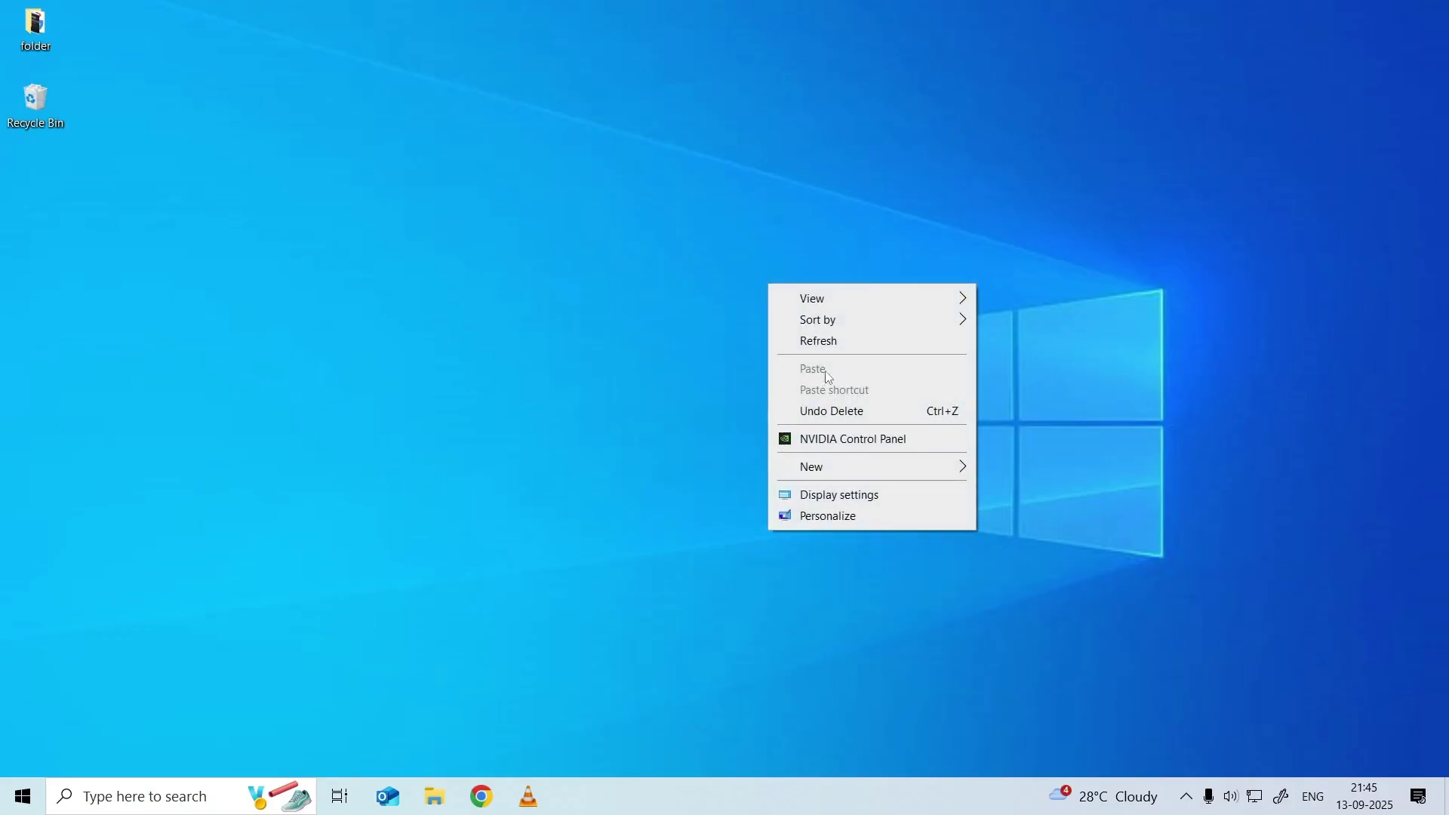
pyautogui.click(825, 339)
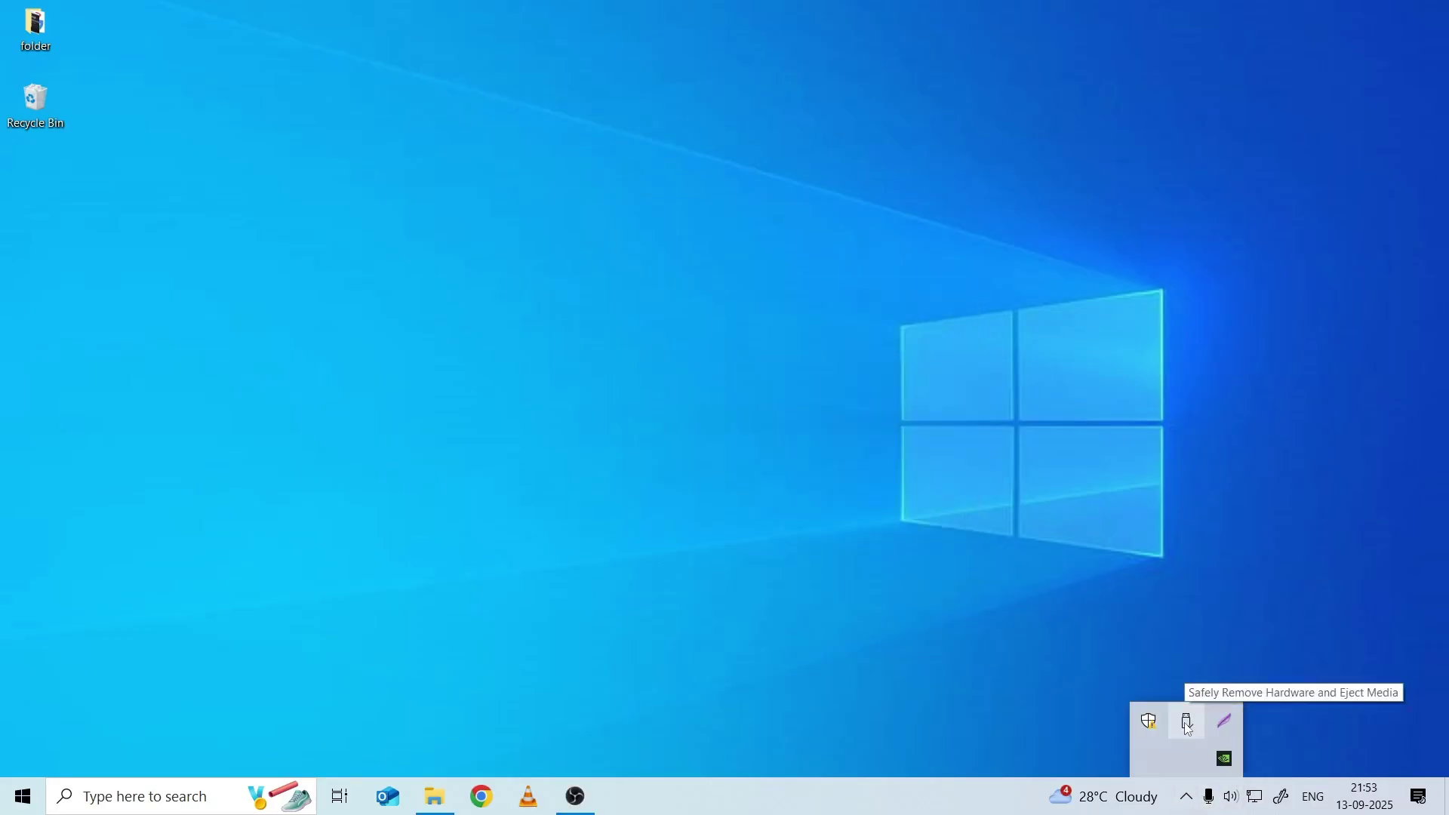
pyautogui.click(1190, 726)
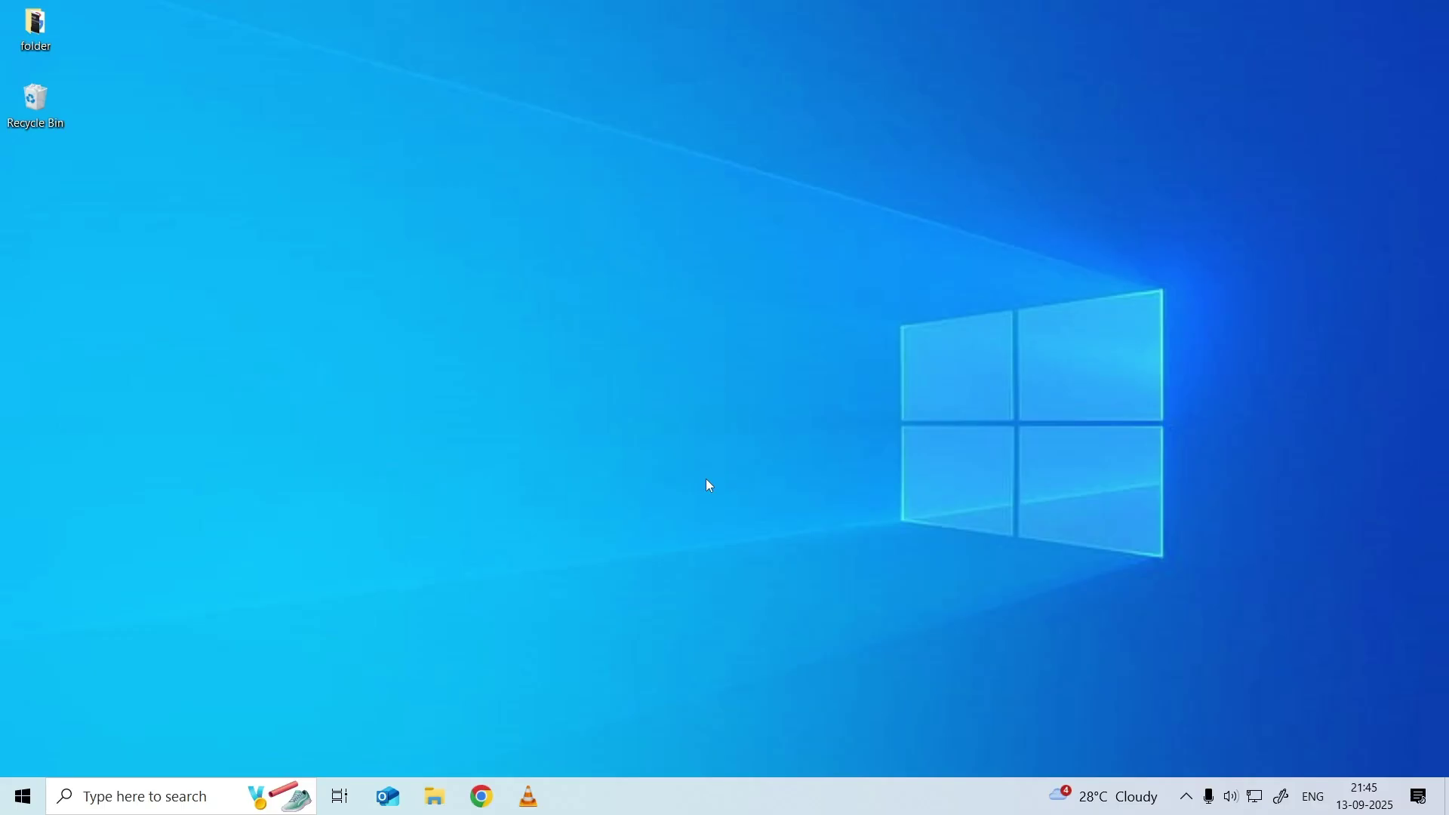
# Step: Uninstall USB Mass Storage Device under Universal Serial Bus controllers, opening Device Manager via the Start menu
pyautogui.rightClick(4, 810)
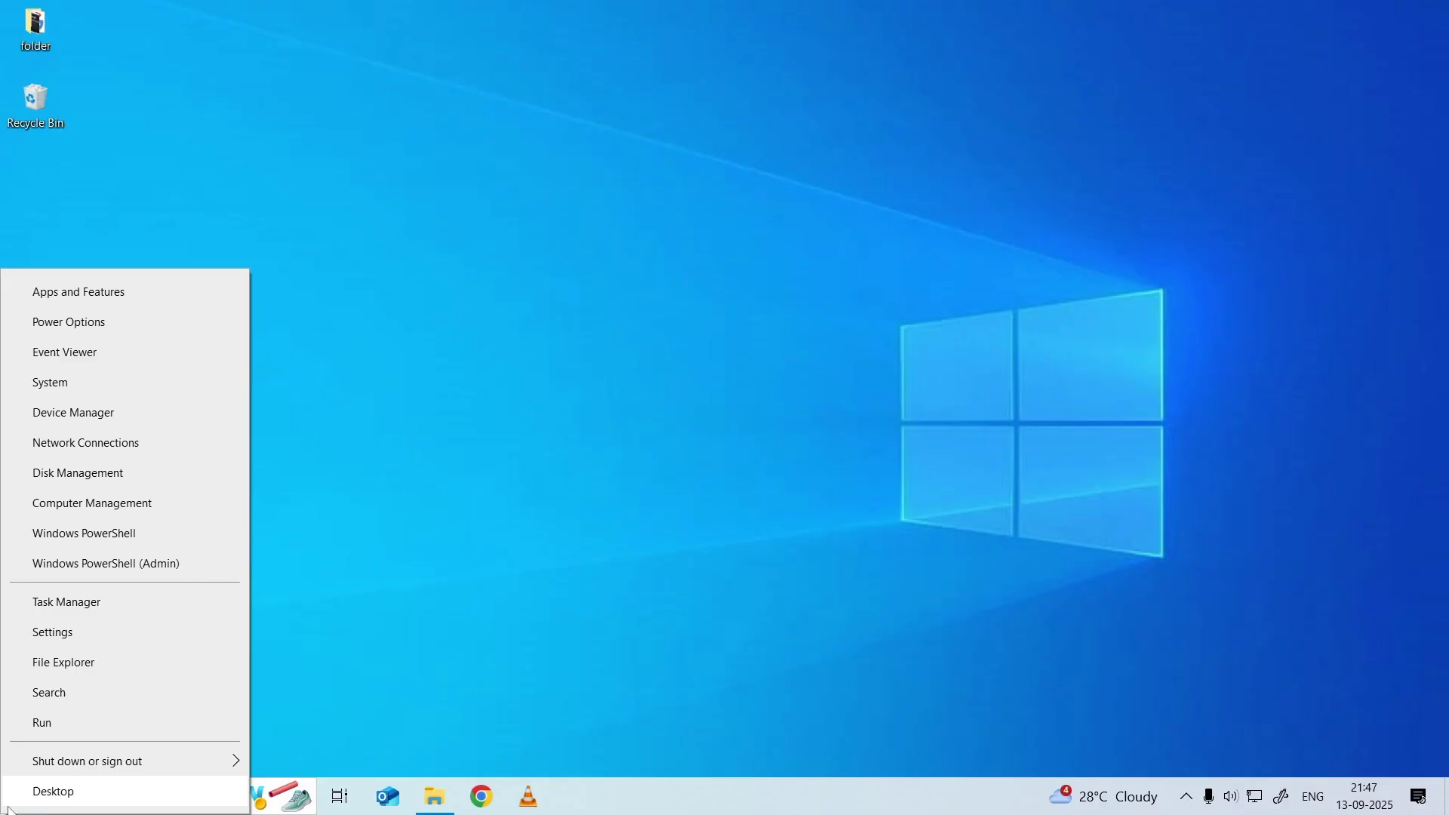
pyautogui.click(125, 421)
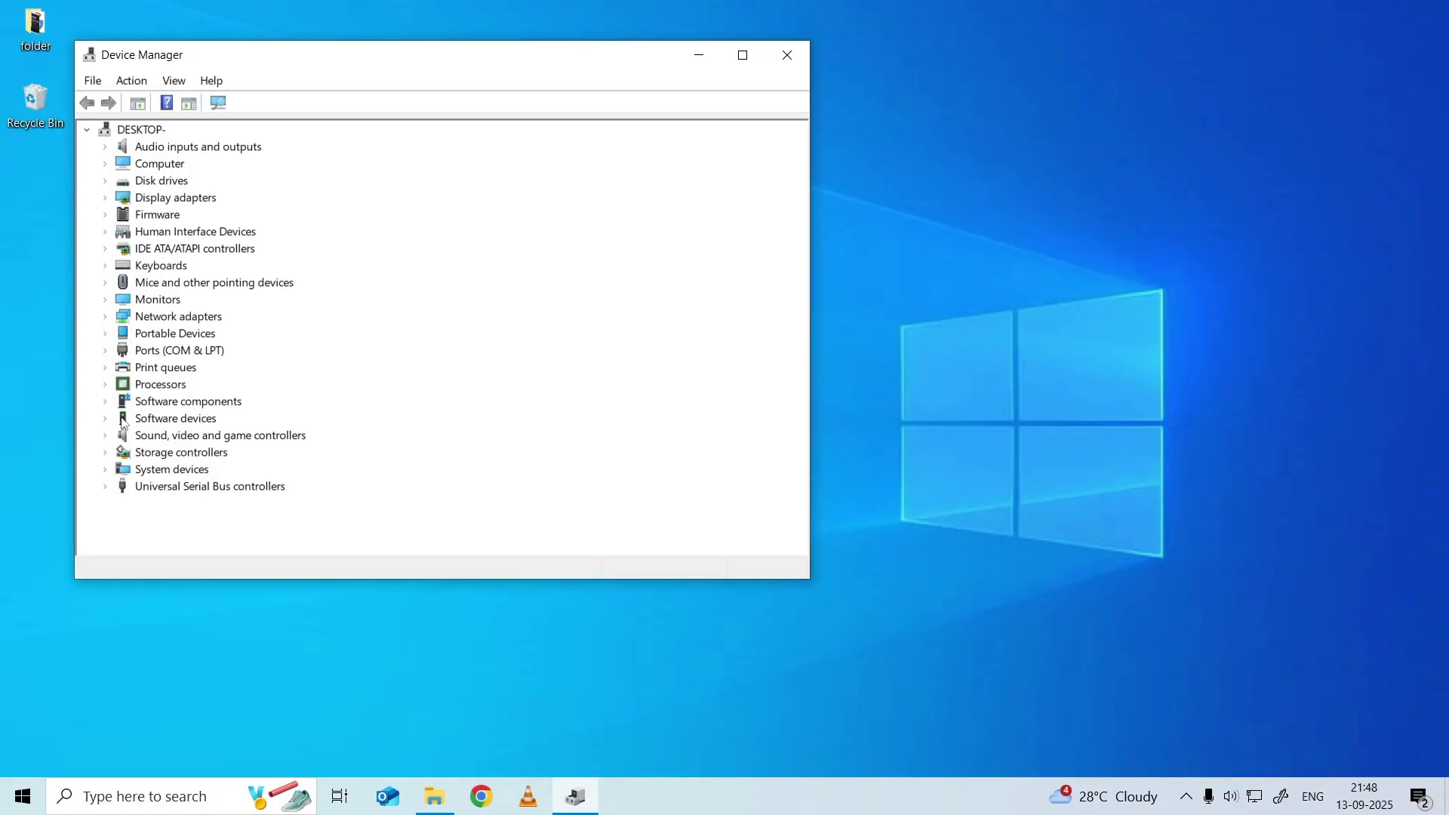
pyautogui.click(170, 488)
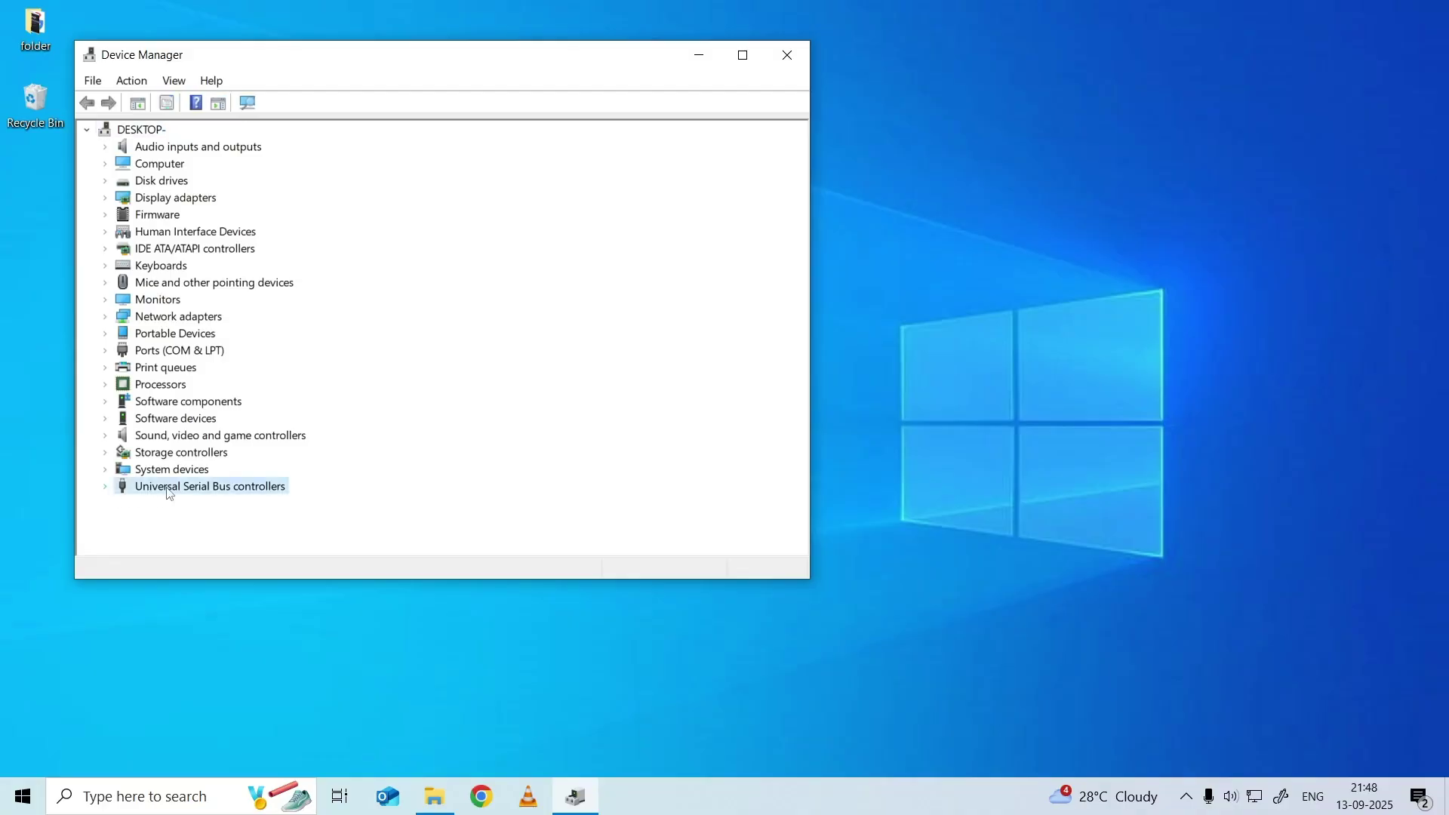
pyautogui.click(105, 487)
pyautogui.click(256, 506)
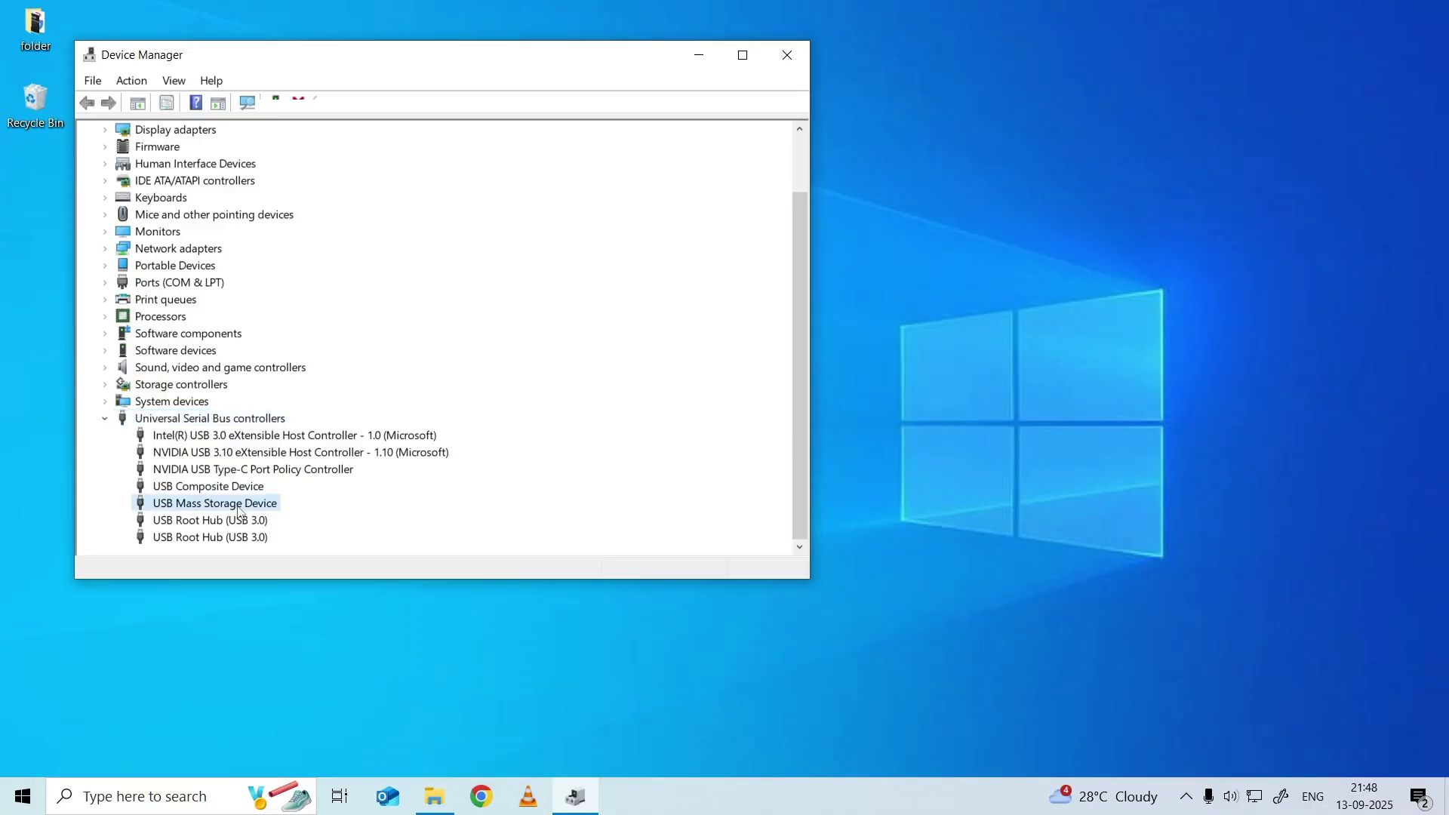
pyautogui.rightClick(274, 511)
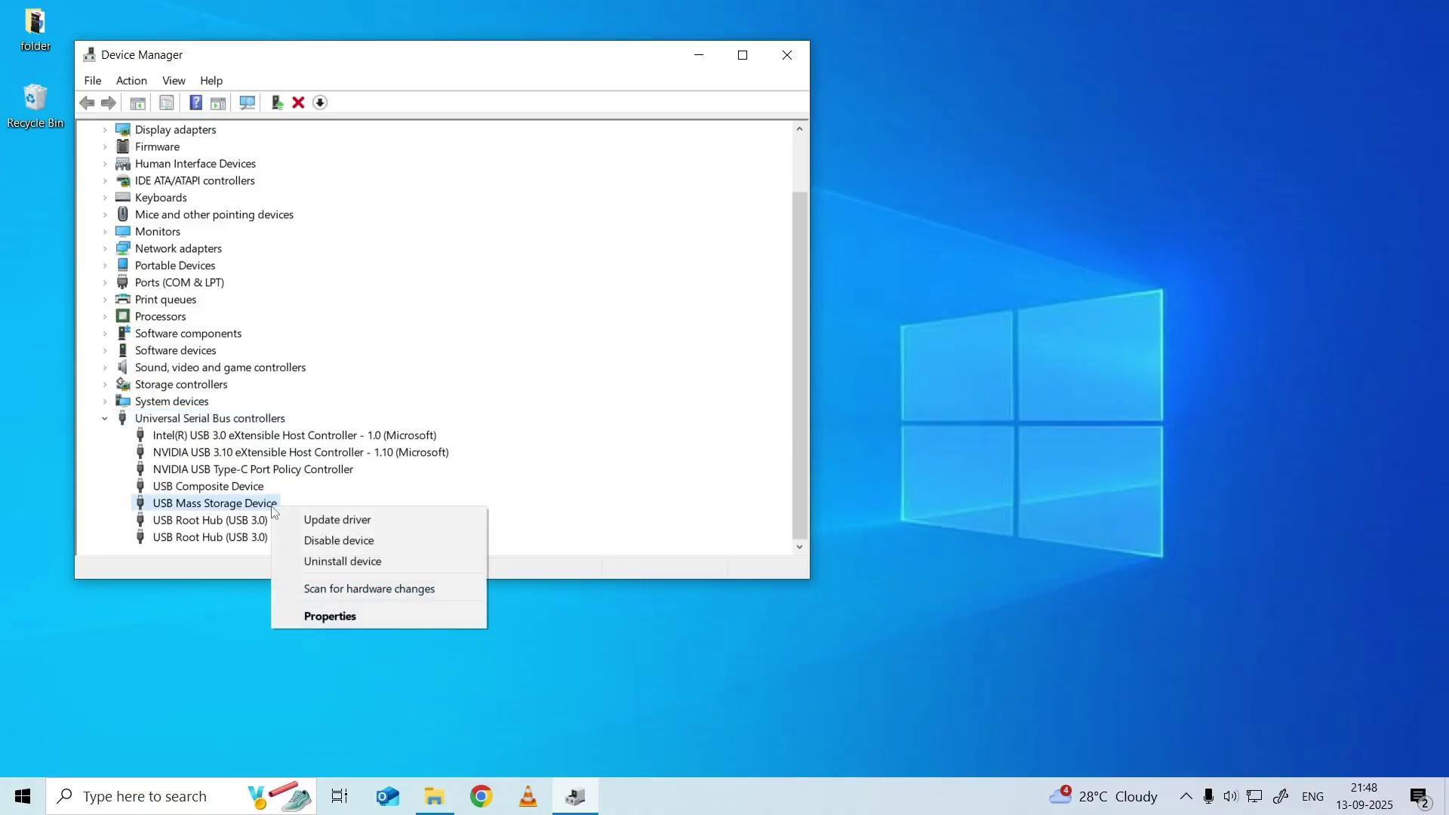
pyautogui.click(387, 566)
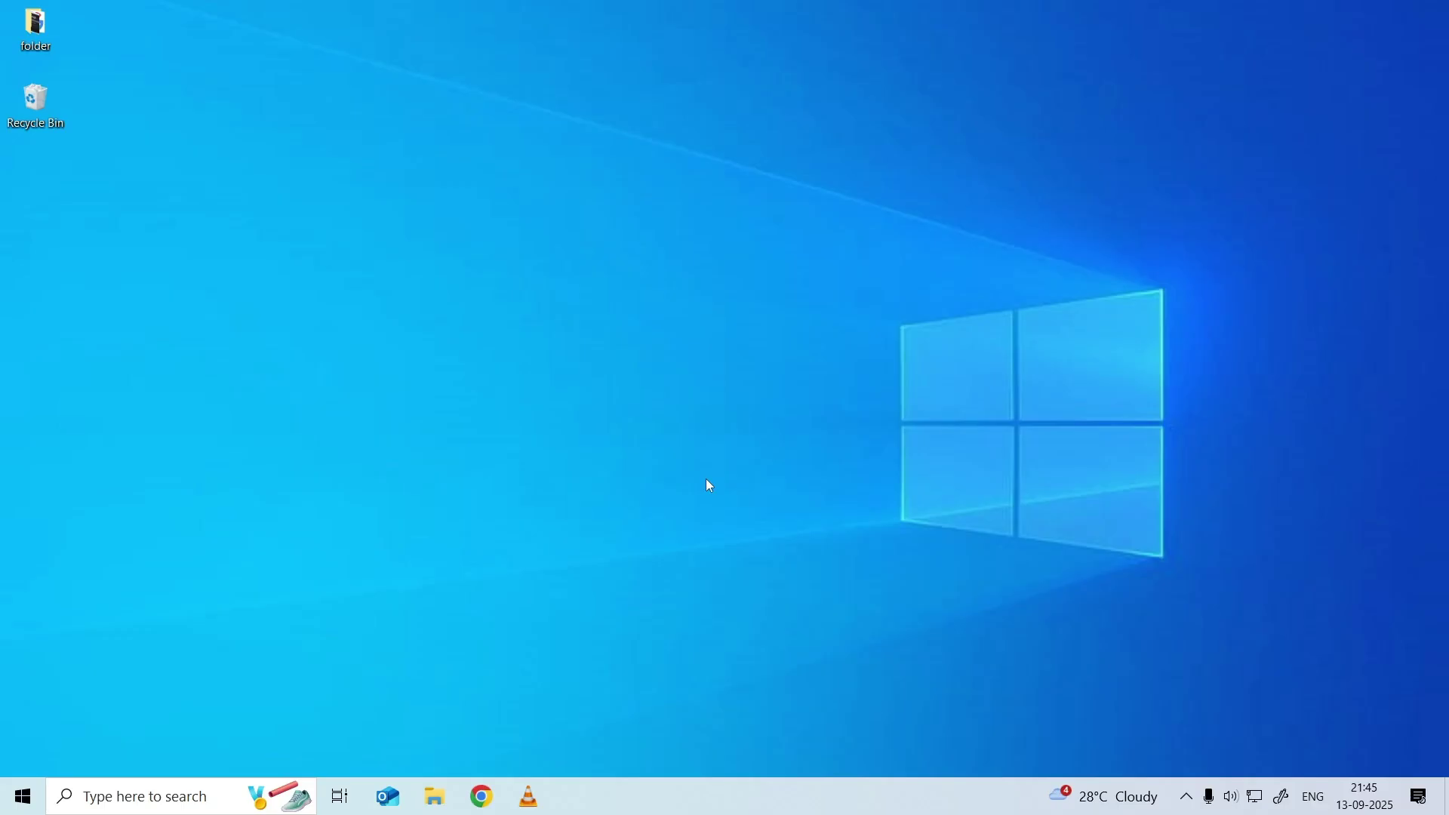
# Step: End the VLC media player task from the Processes list in Task Manager
pyautogui.rightClick(655, 806)
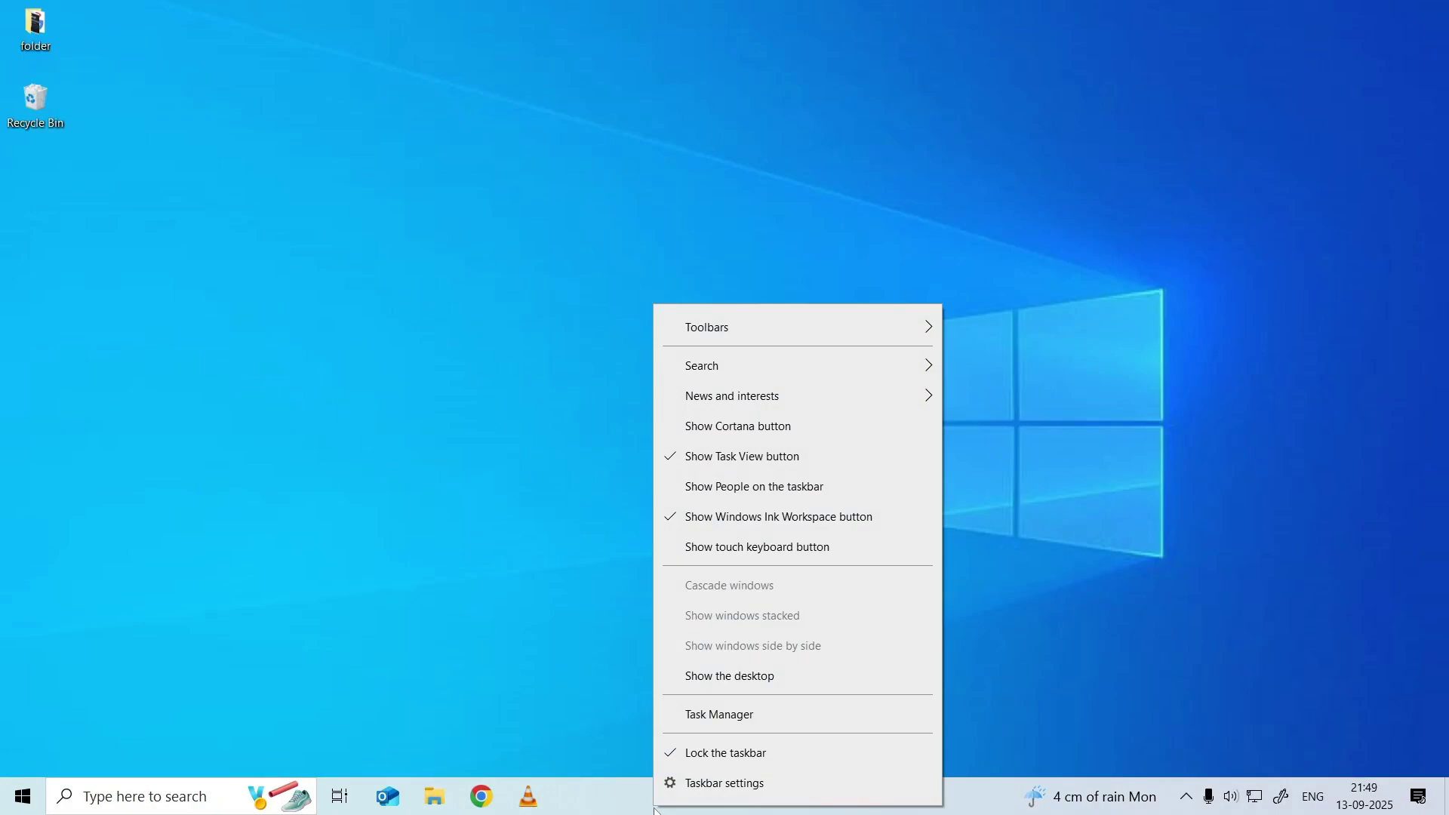
pyautogui.click(724, 716)
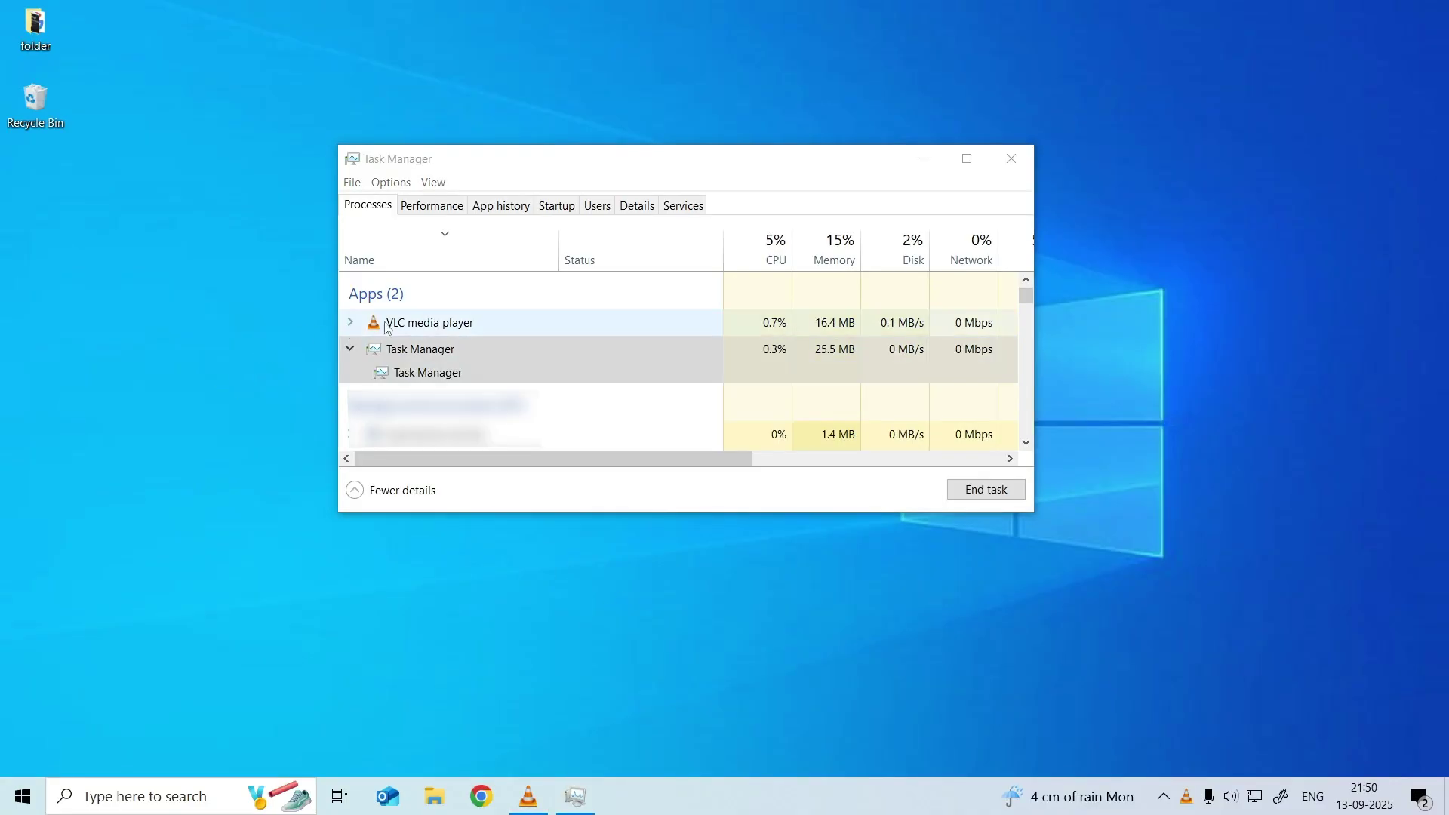
pyautogui.click(455, 344)
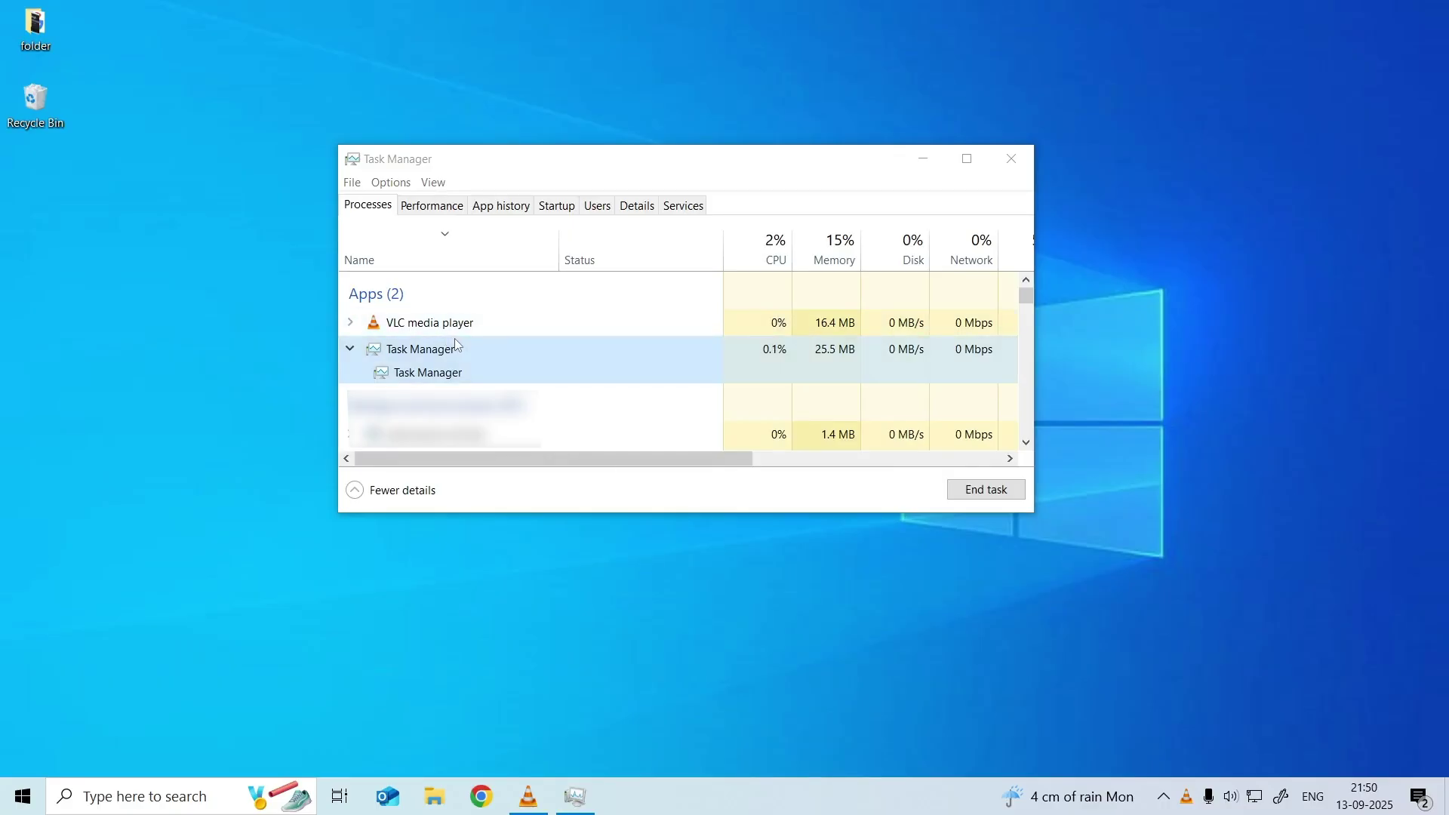
pyautogui.click(449, 329)
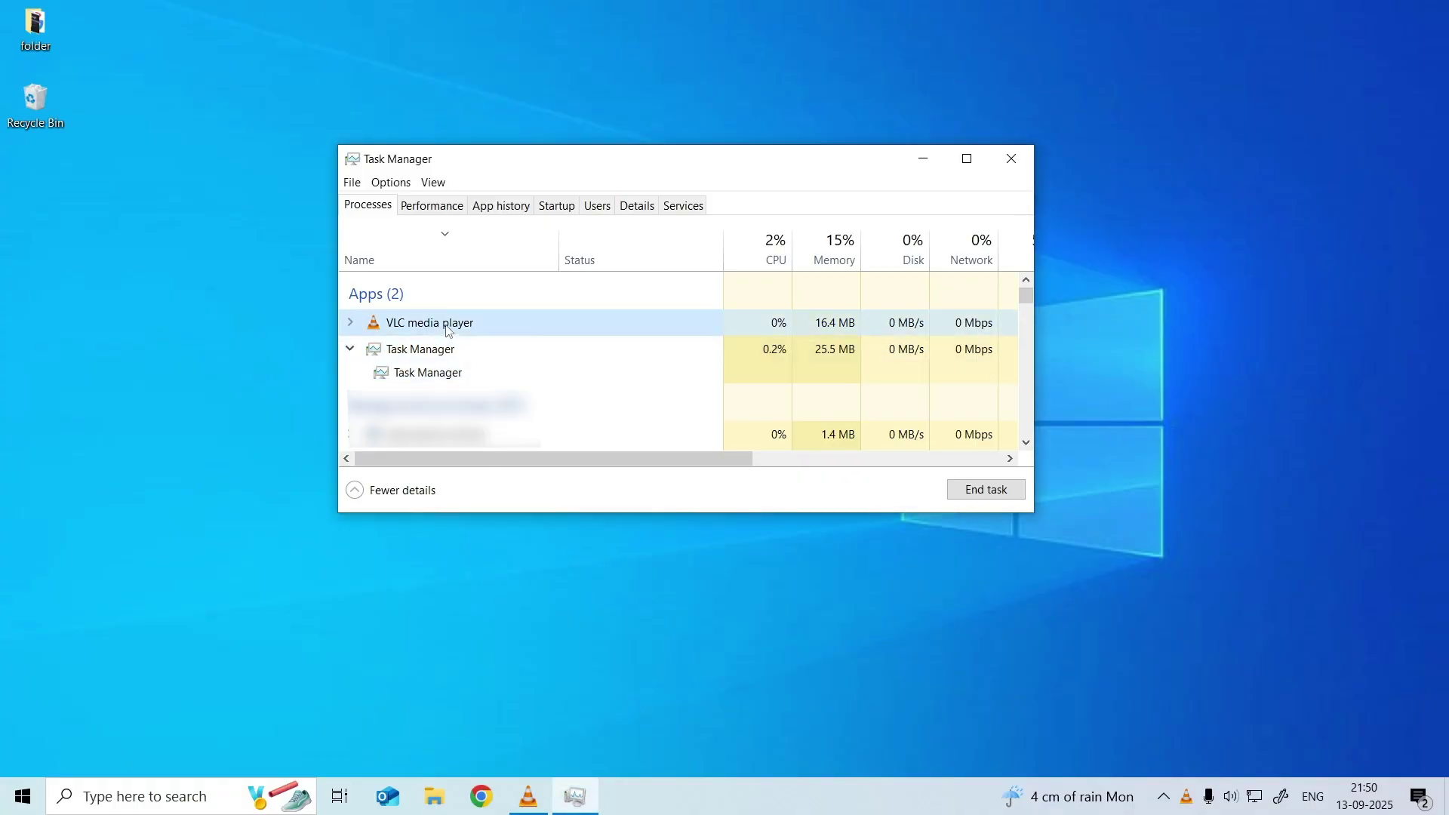
pyautogui.rightClick(560, 324)
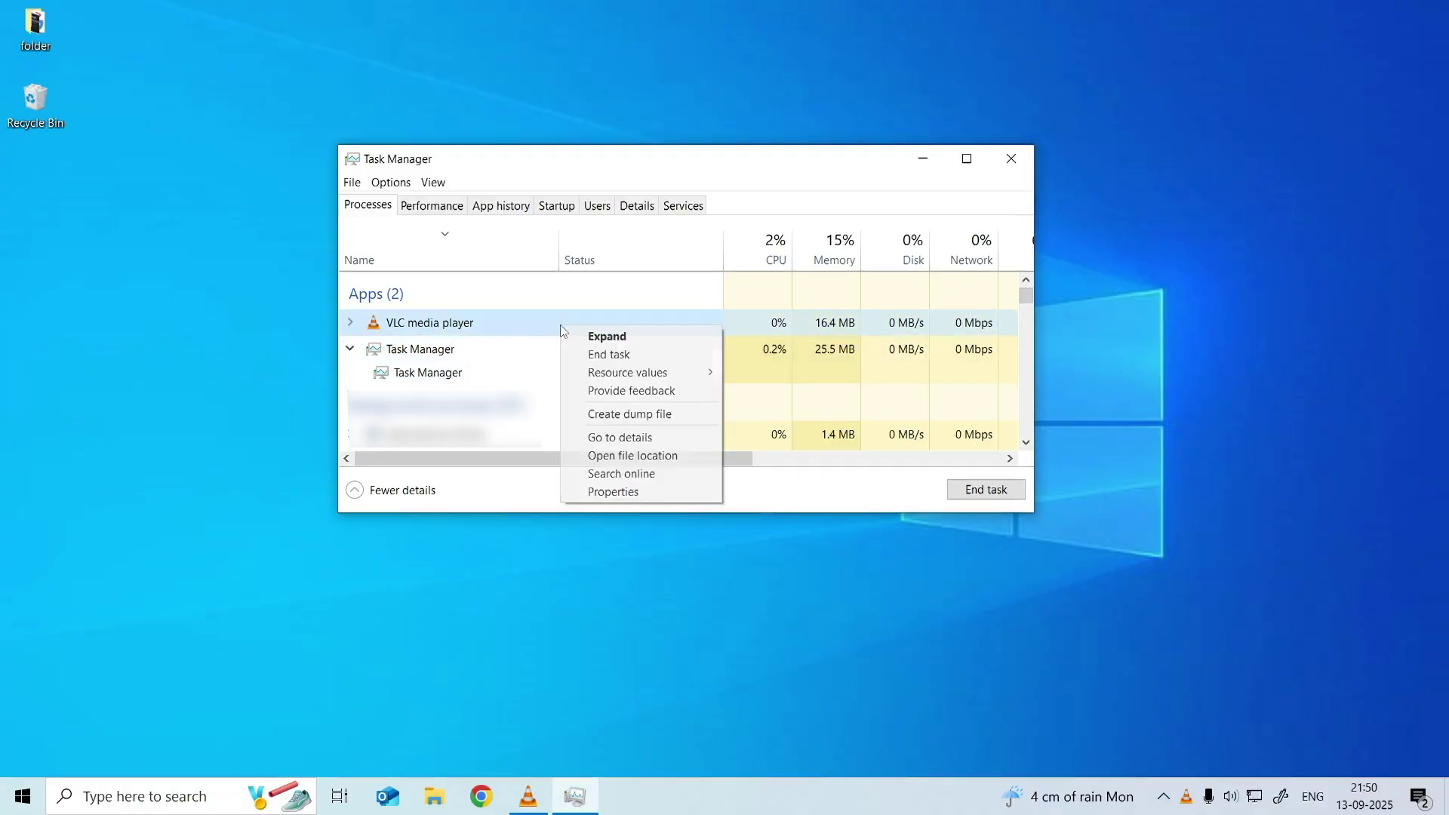
pyautogui.click(613, 356)
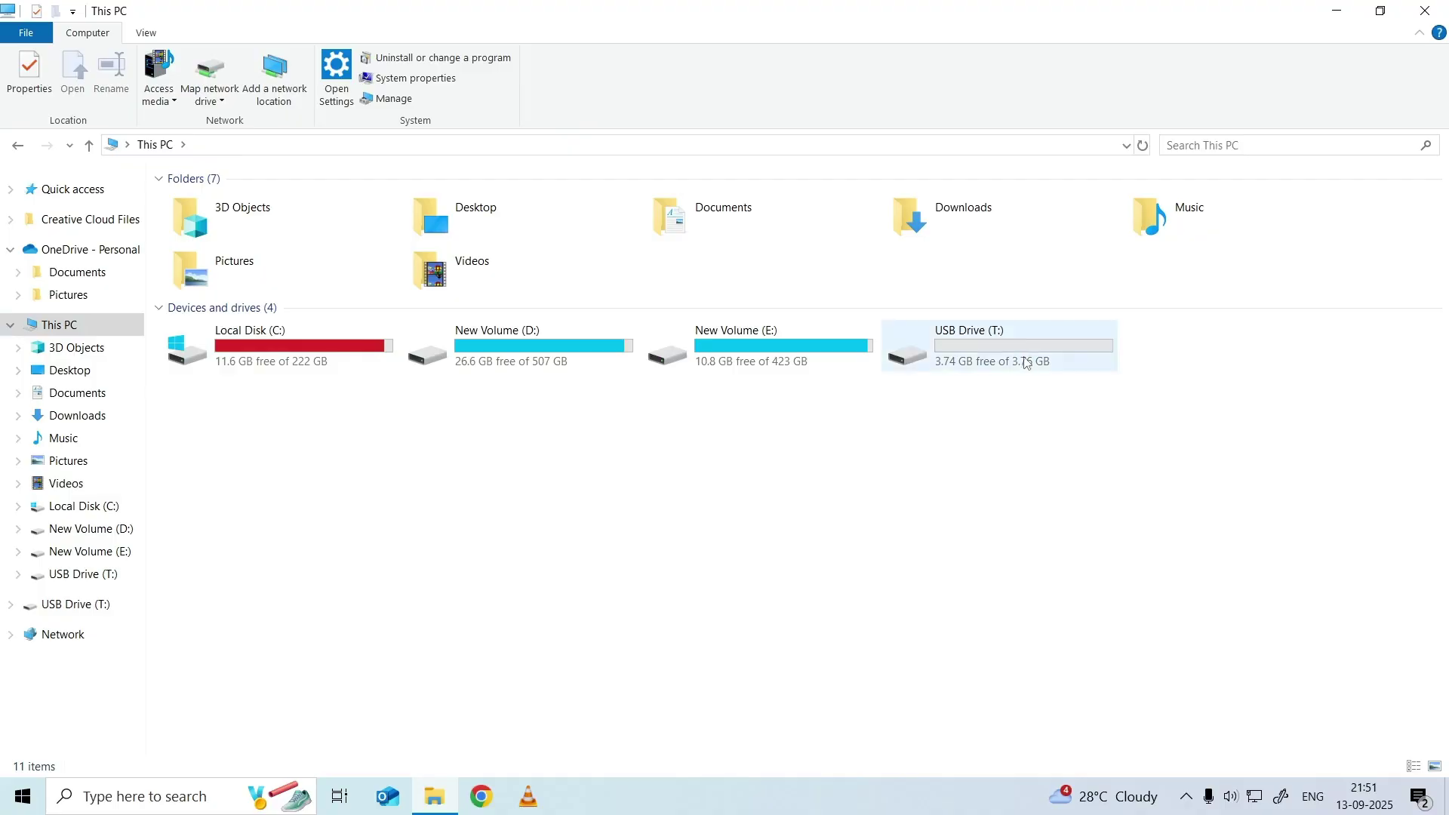
pyautogui.click(1027, 355)
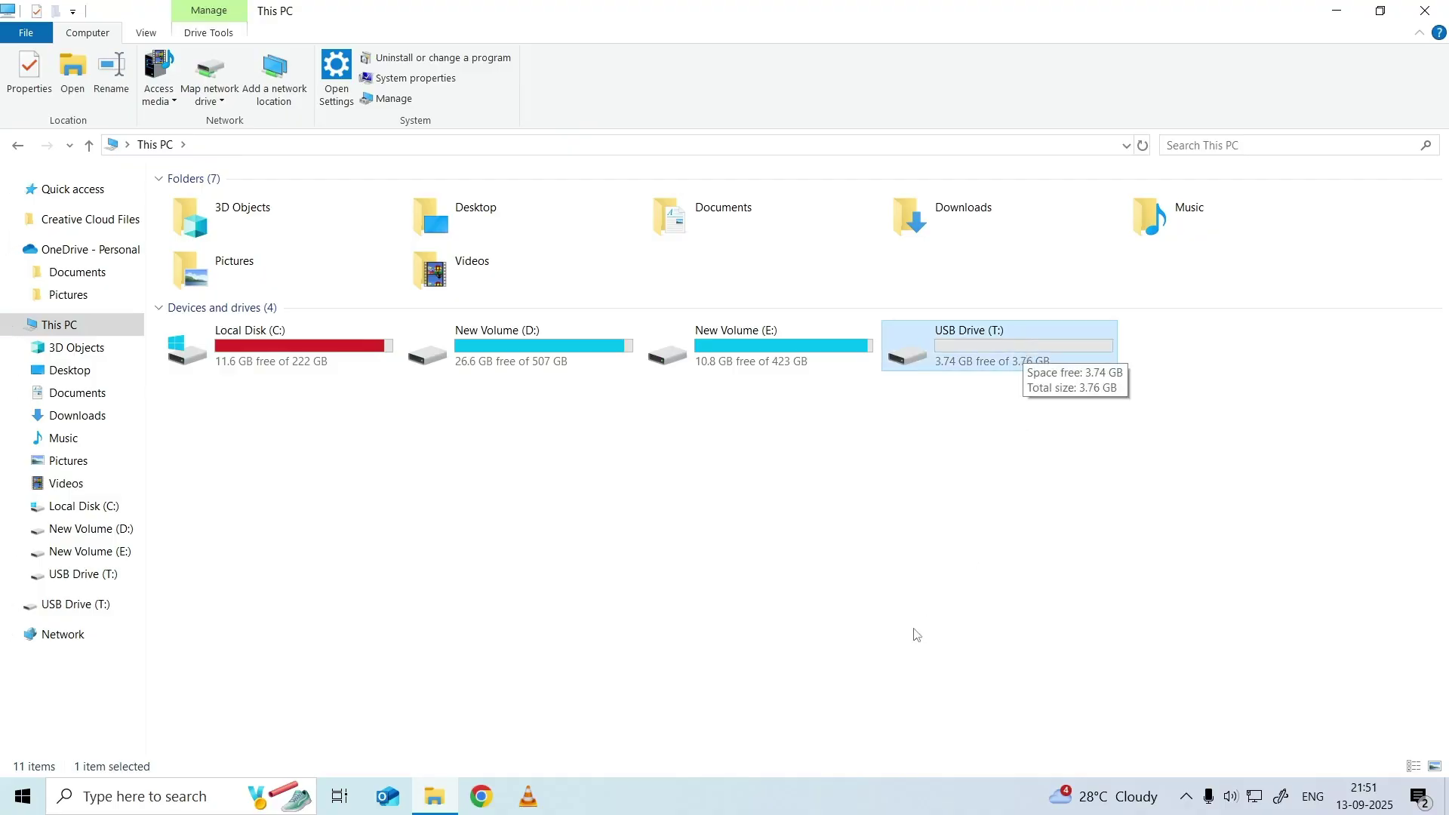
# Step: Quick-format USB Drive (T:) as FAT32 (Default) and accept the data-erase warning
pyautogui.click(880, 649)
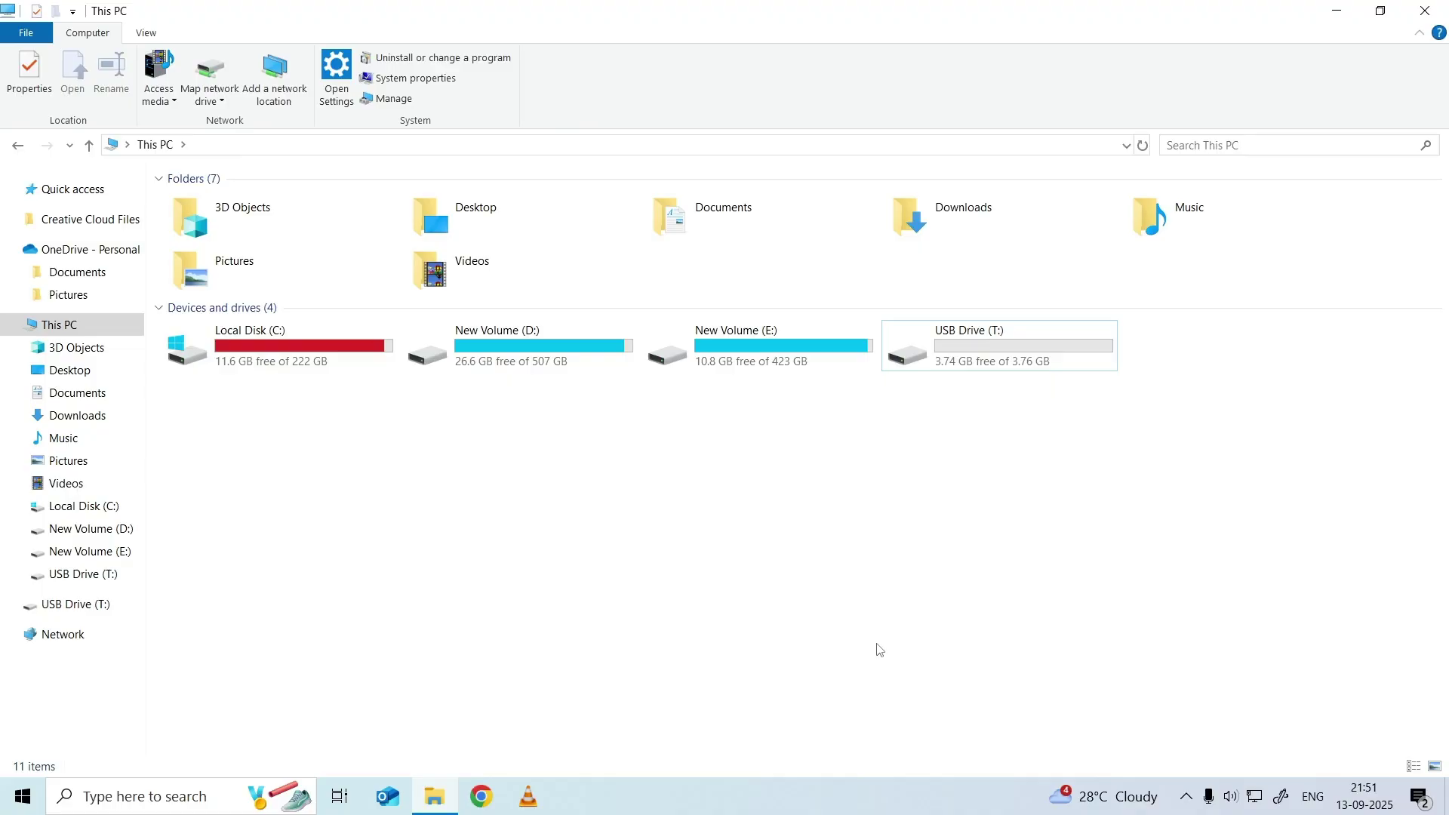
pyautogui.rightClick(1048, 359)
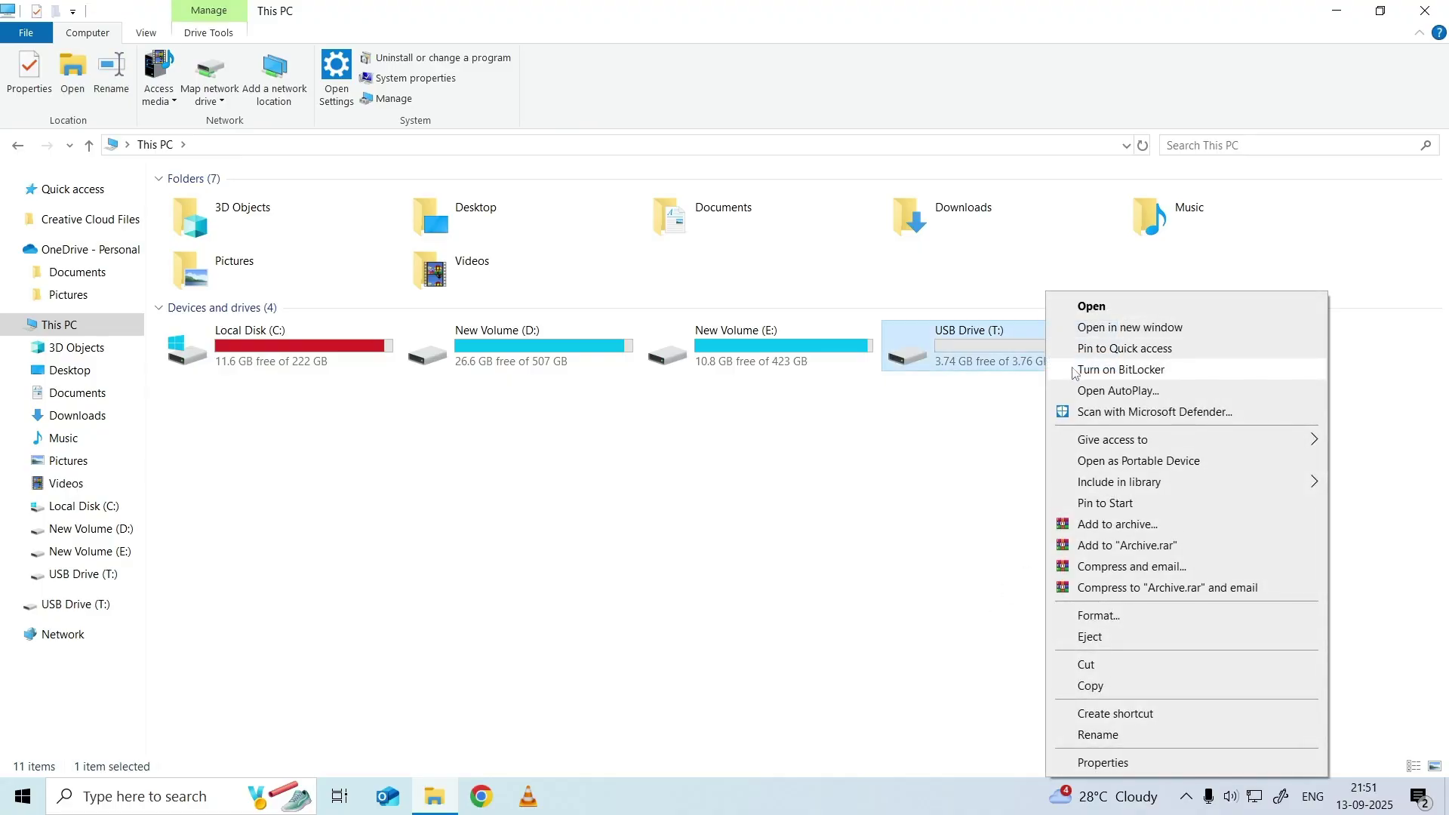
pyautogui.click(1098, 616)
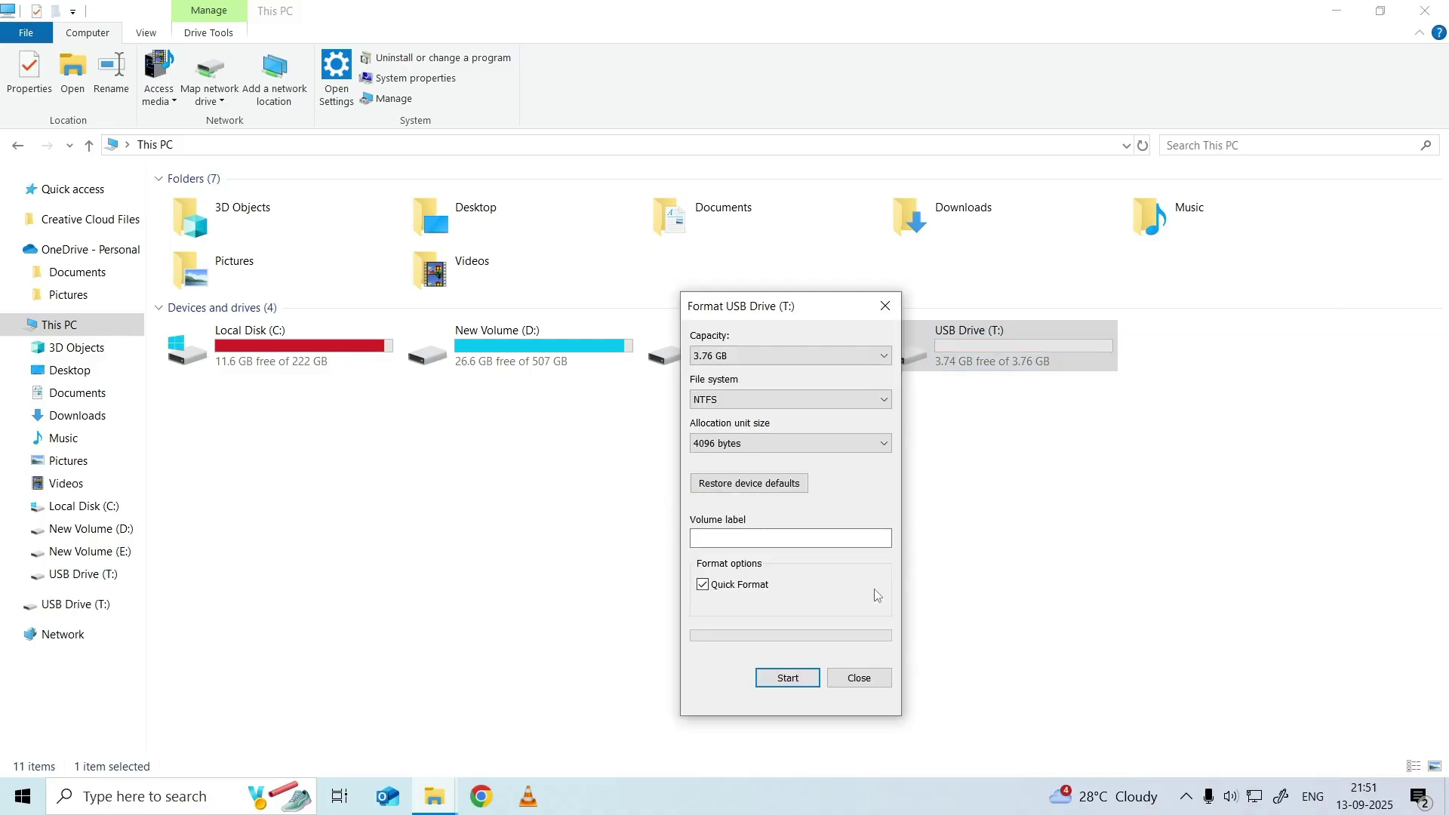
pyautogui.click(766, 400)
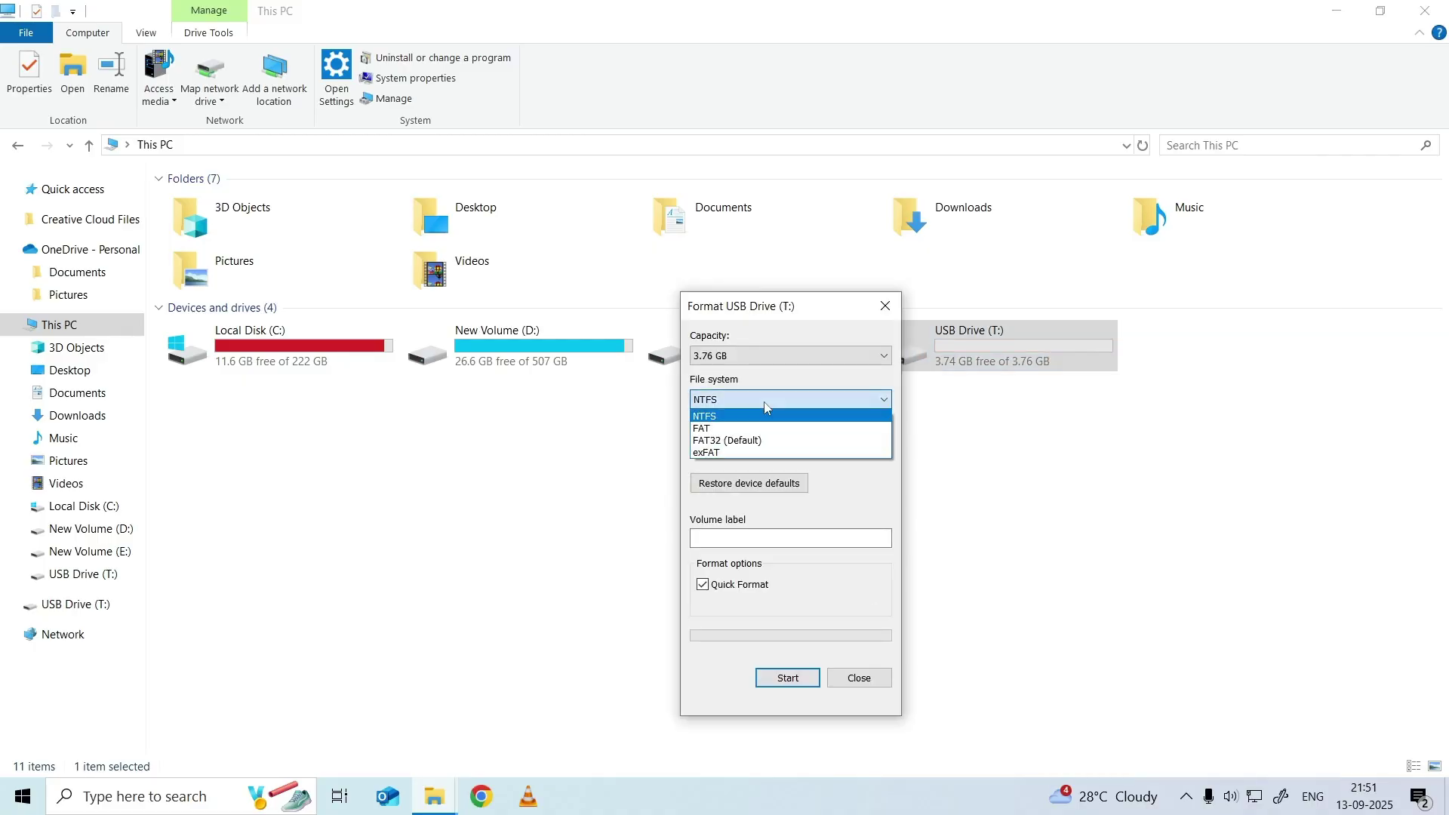
pyautogui.click(757, 436)
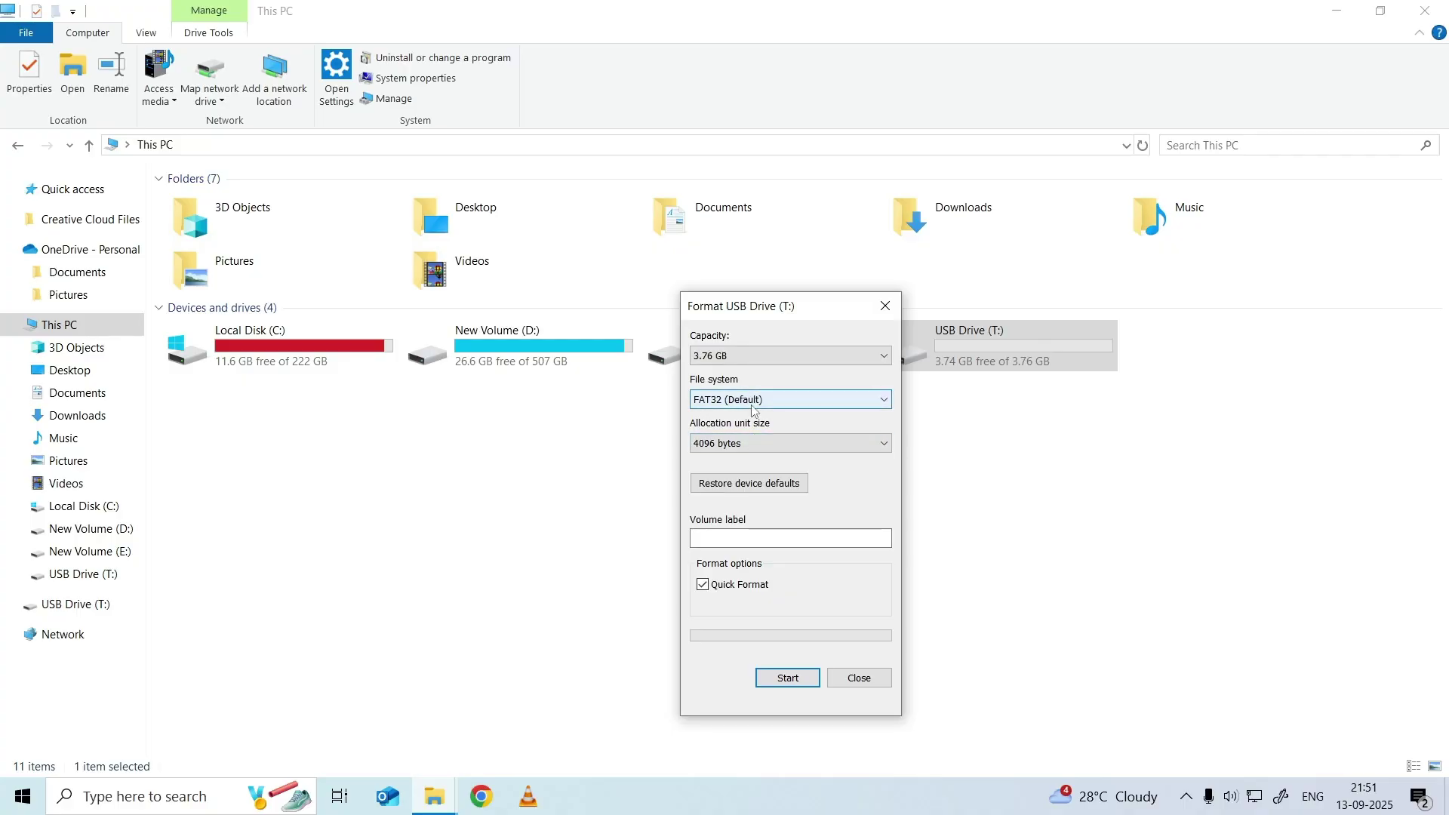
pyautogui.click(705, 588)
pyautogui.click(705, 587)
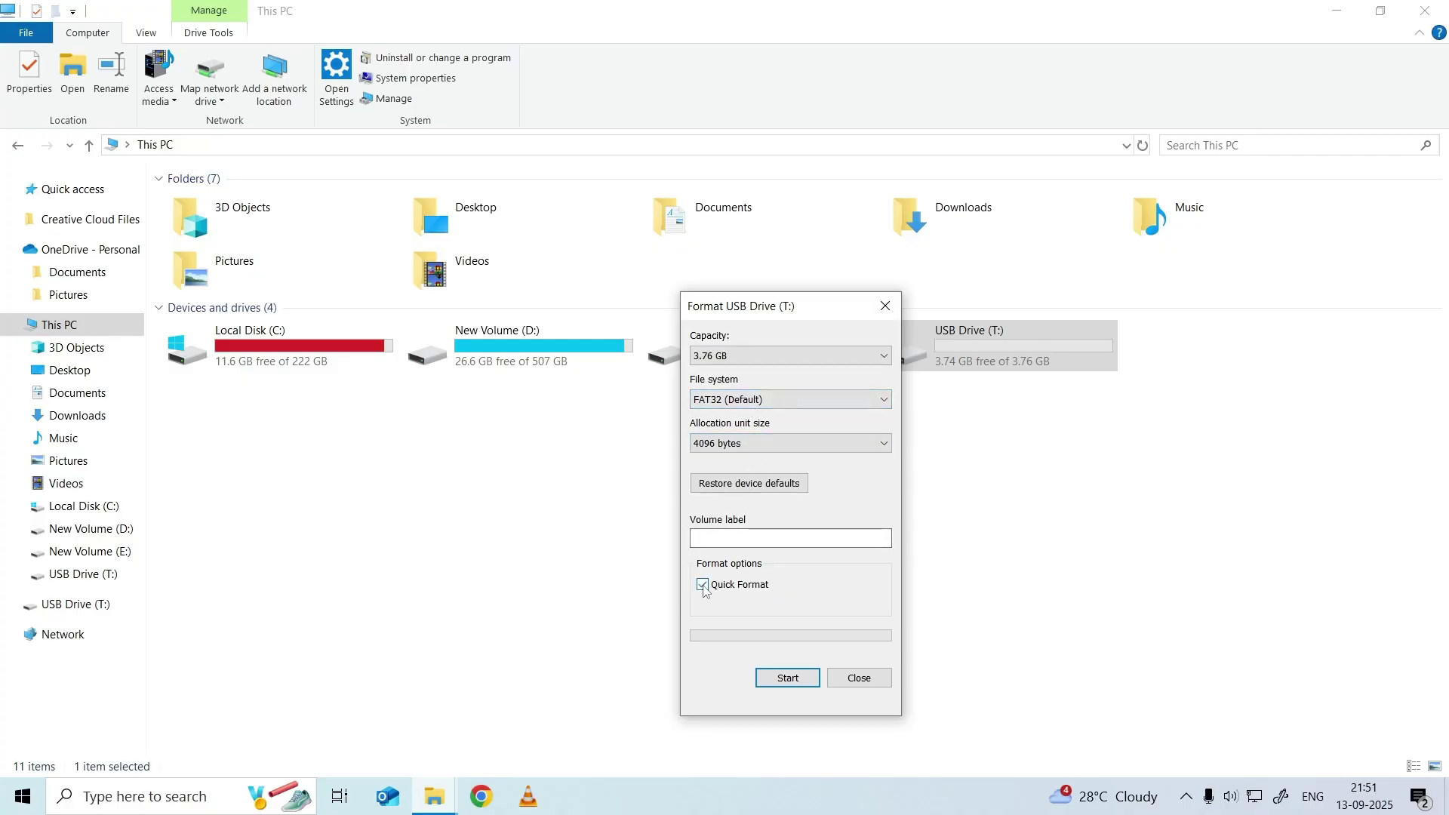
pyautogui.click(802, 679)
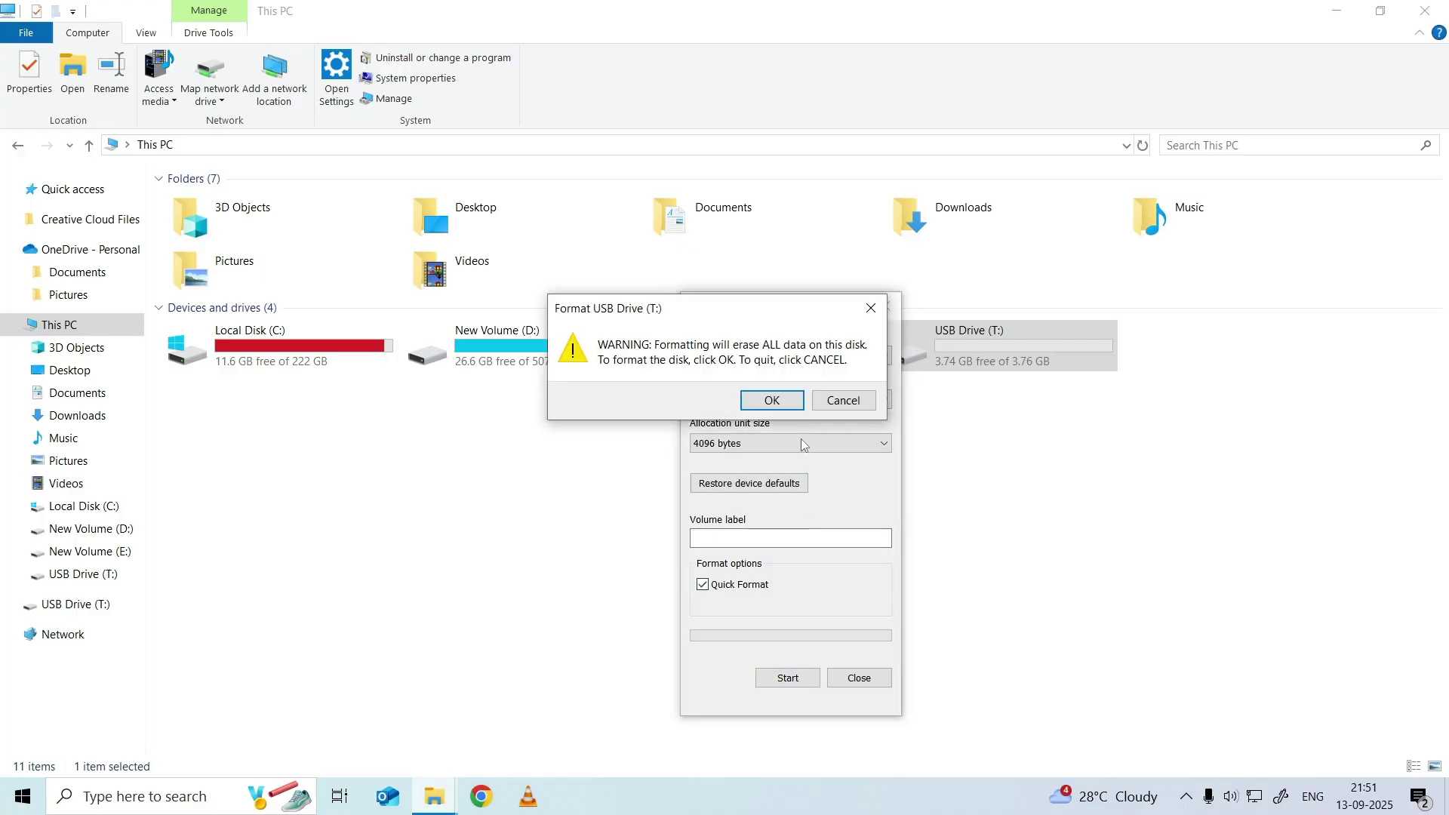
pyautogui.click(769, 400)
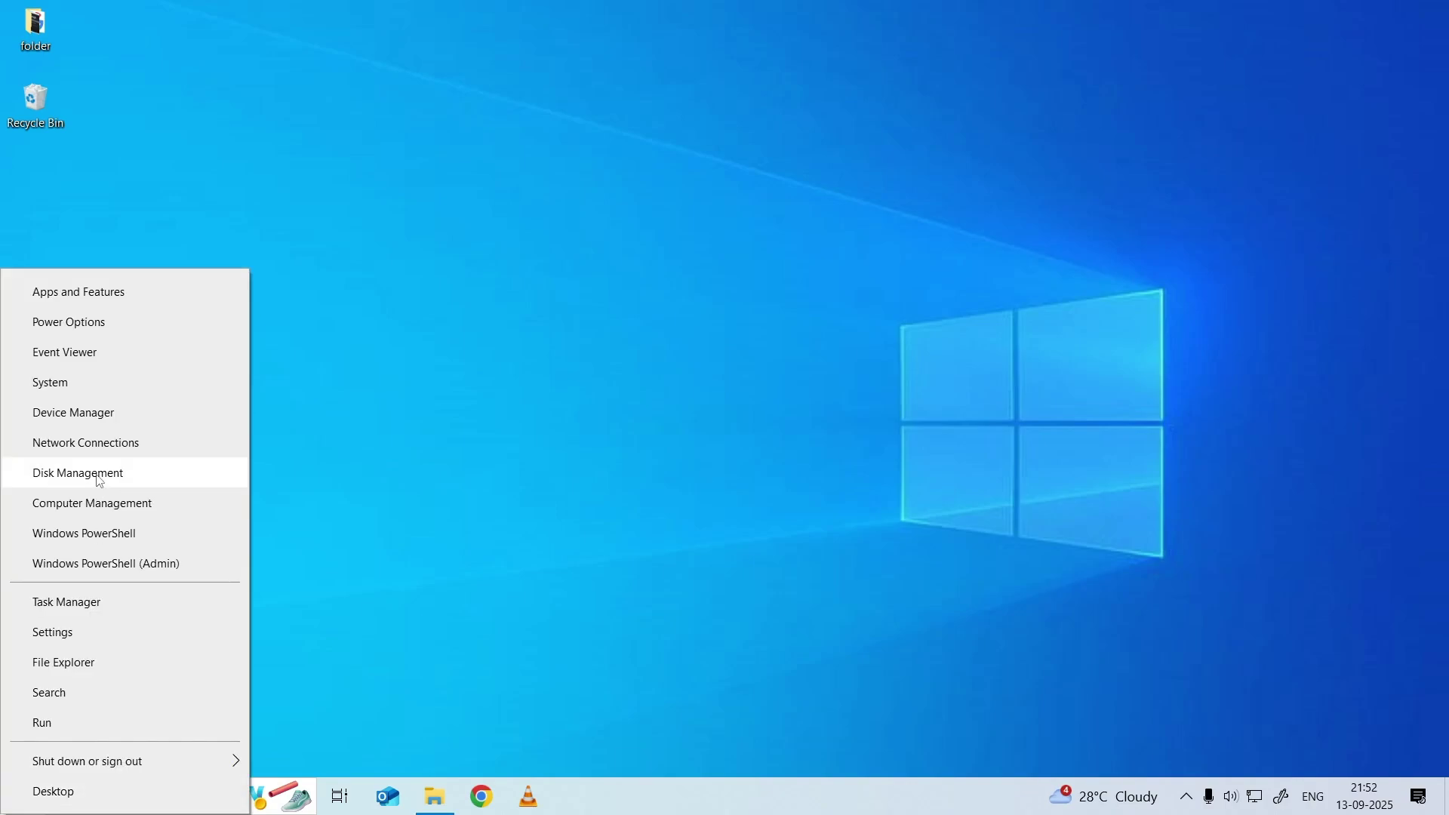
# Step: Open the Format dialog for volume T: in Disk Management
pyautogui.click(98, 474)
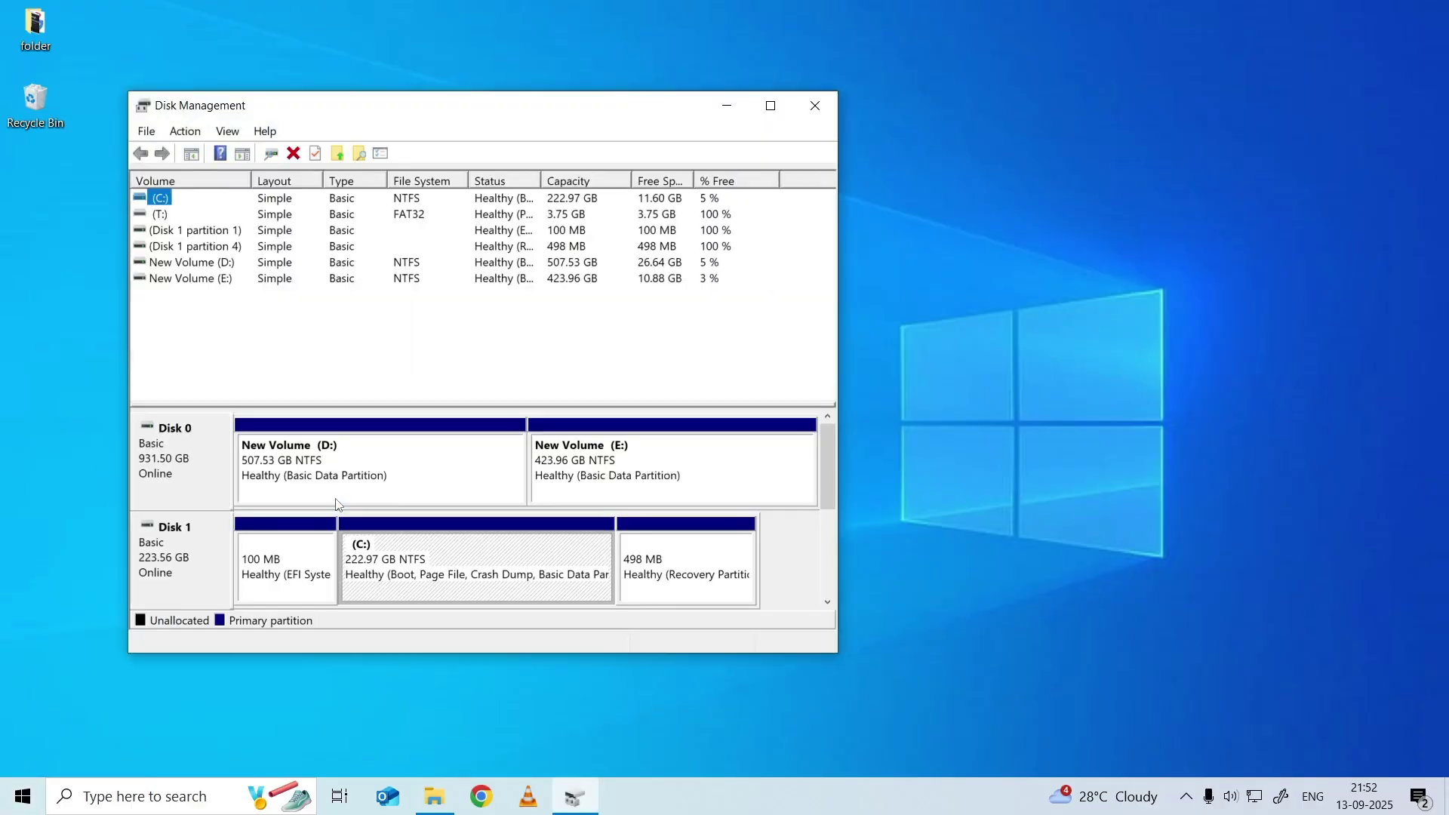
pyautogui.click(389, 223)
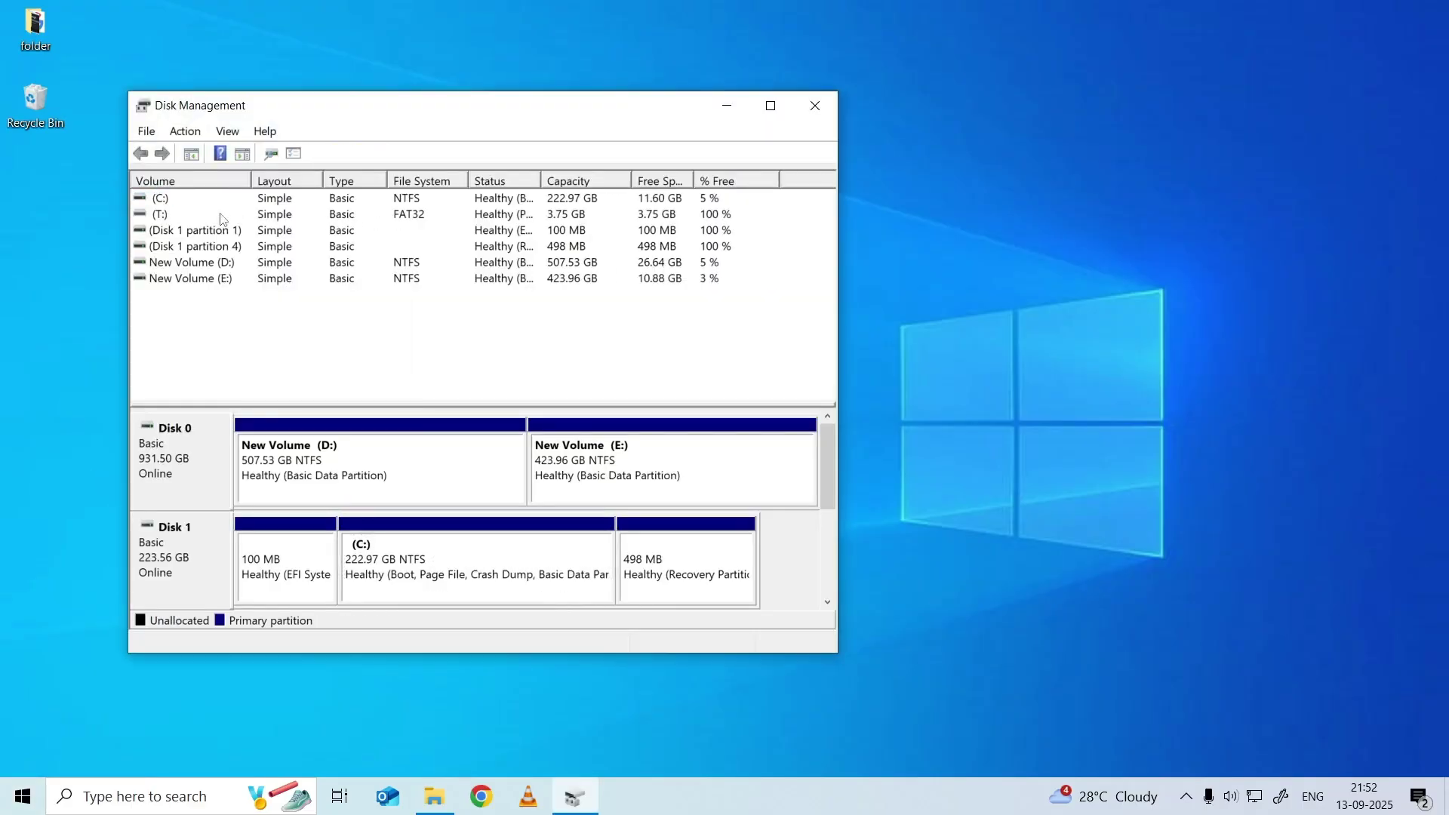
pyautogui.click(160, 215)
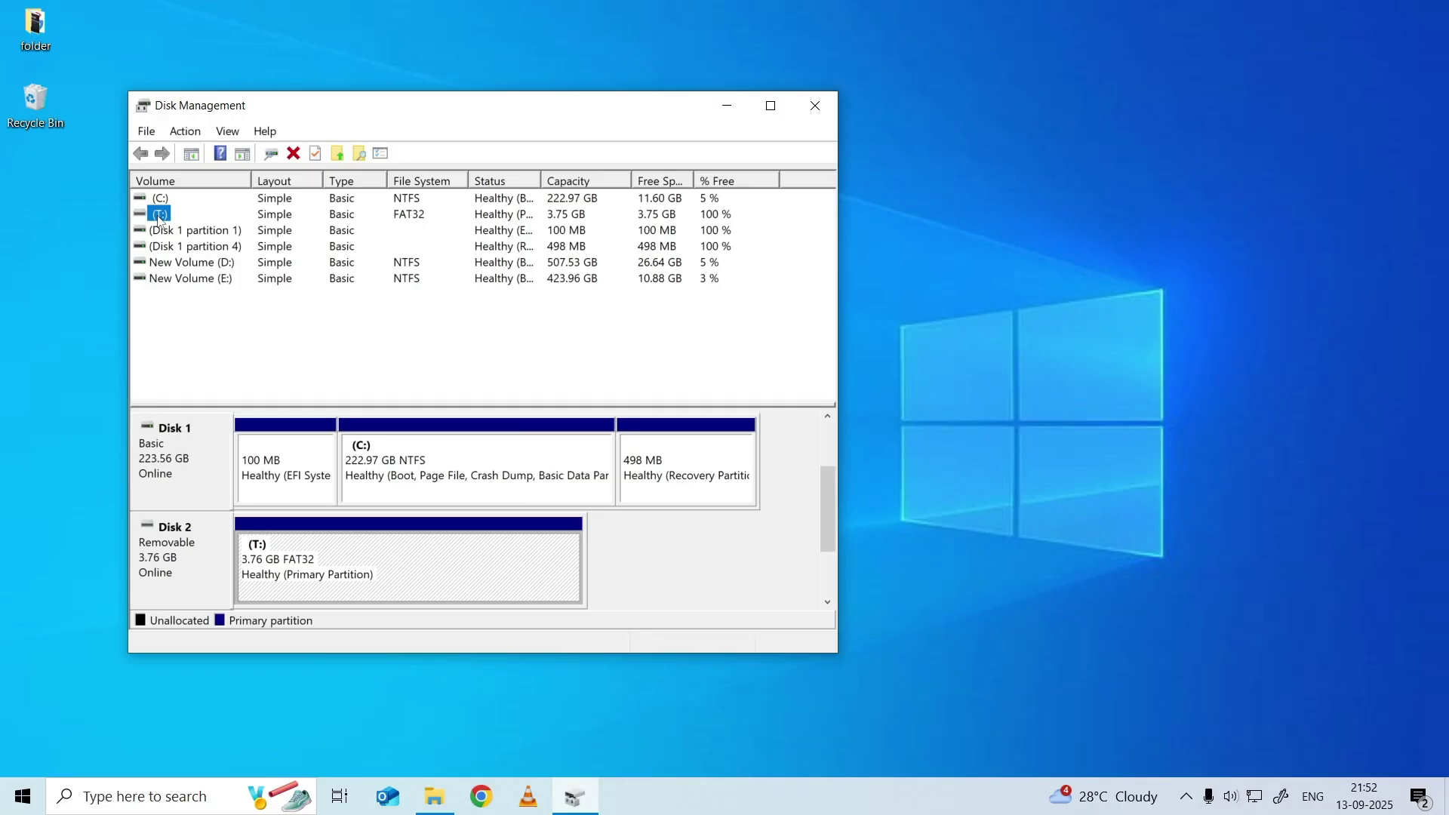
pyautogui.rightClick(160, 220)
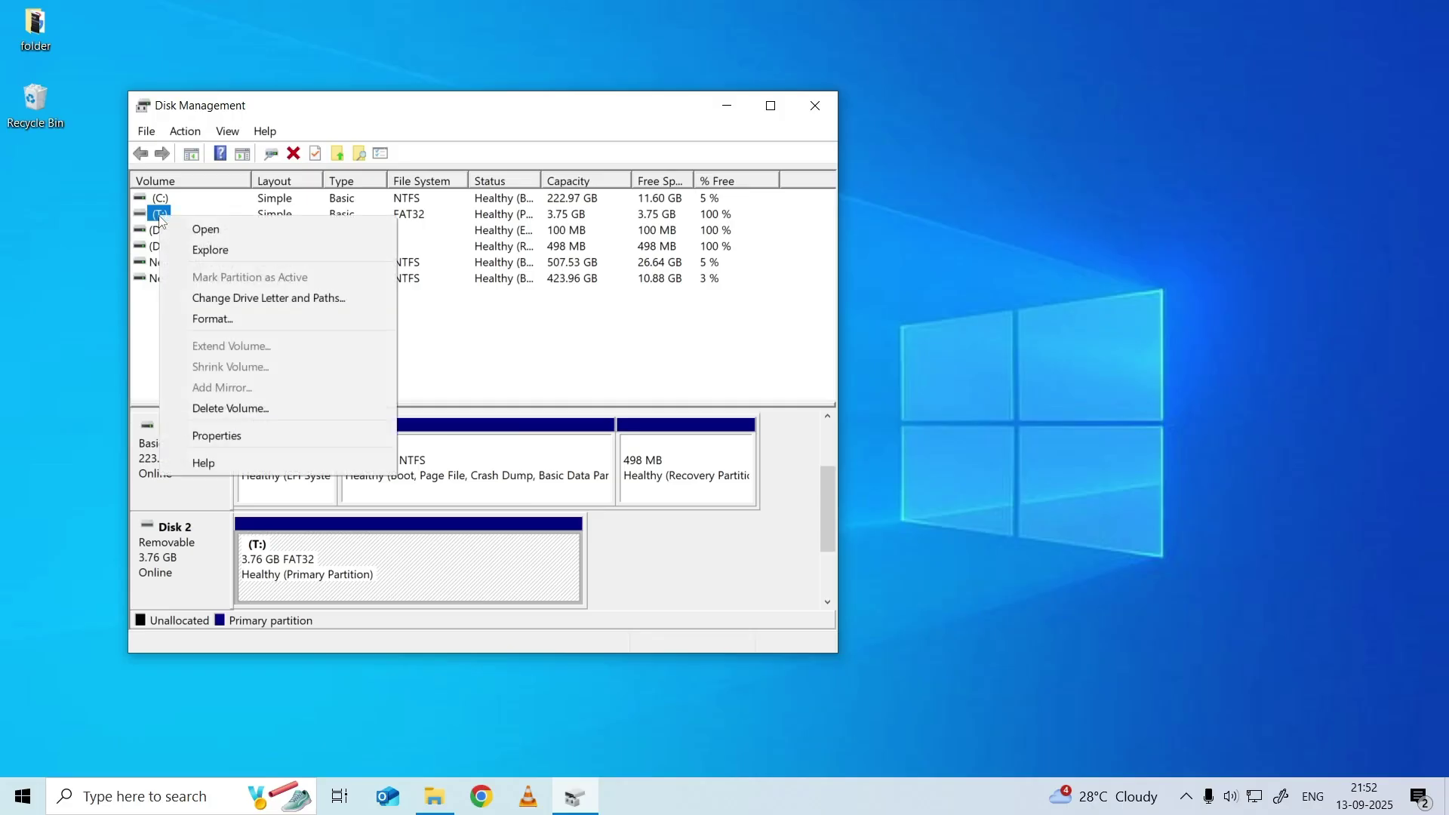
pyautogui.click(249, 319)
# Step: Keep FAT32 as the file system with Perform a quick format checked
pyautogui.click(528, 338)
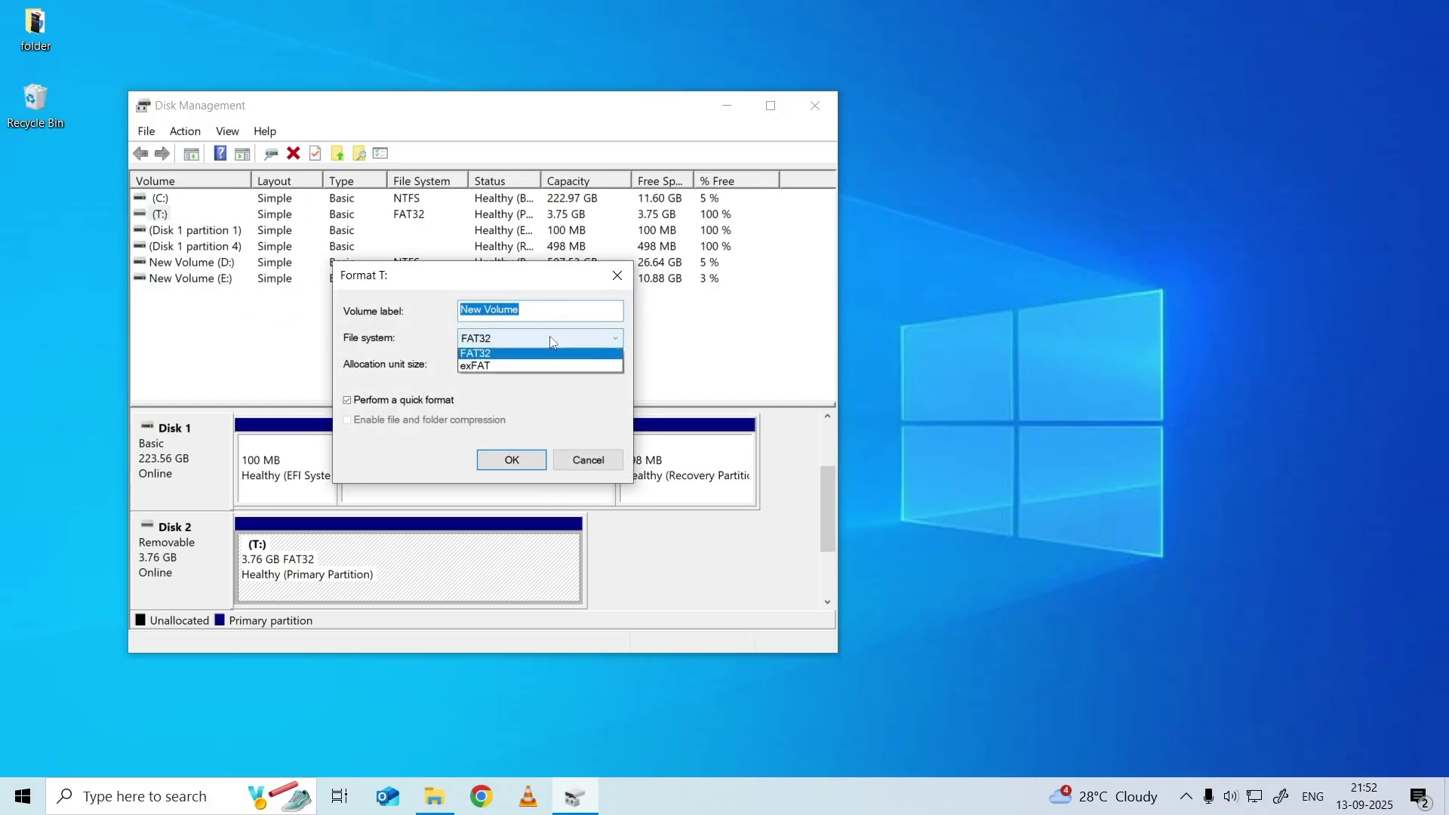
pyautogui.click(511, 382)
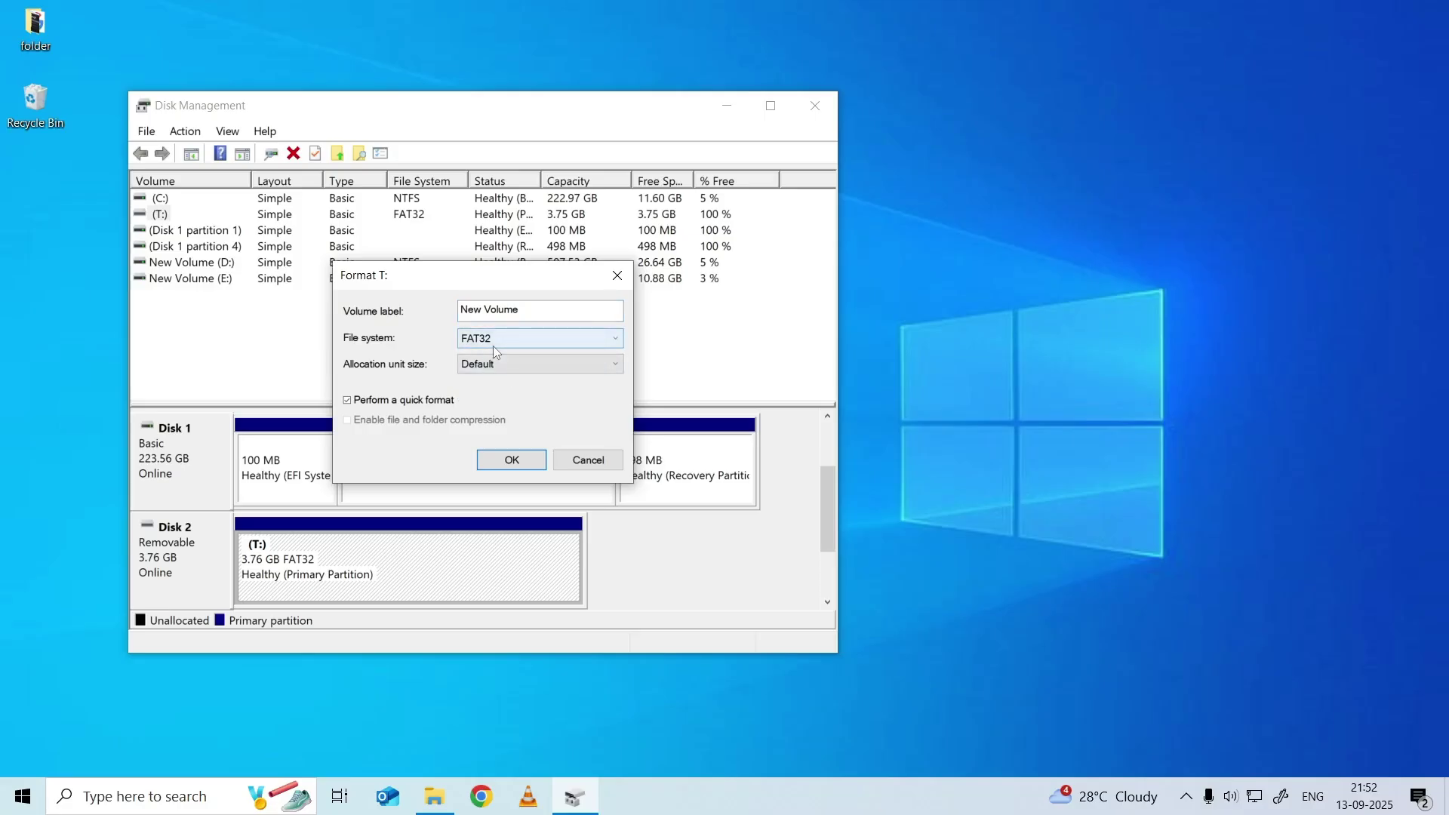
pyautogui.click(348, 401)
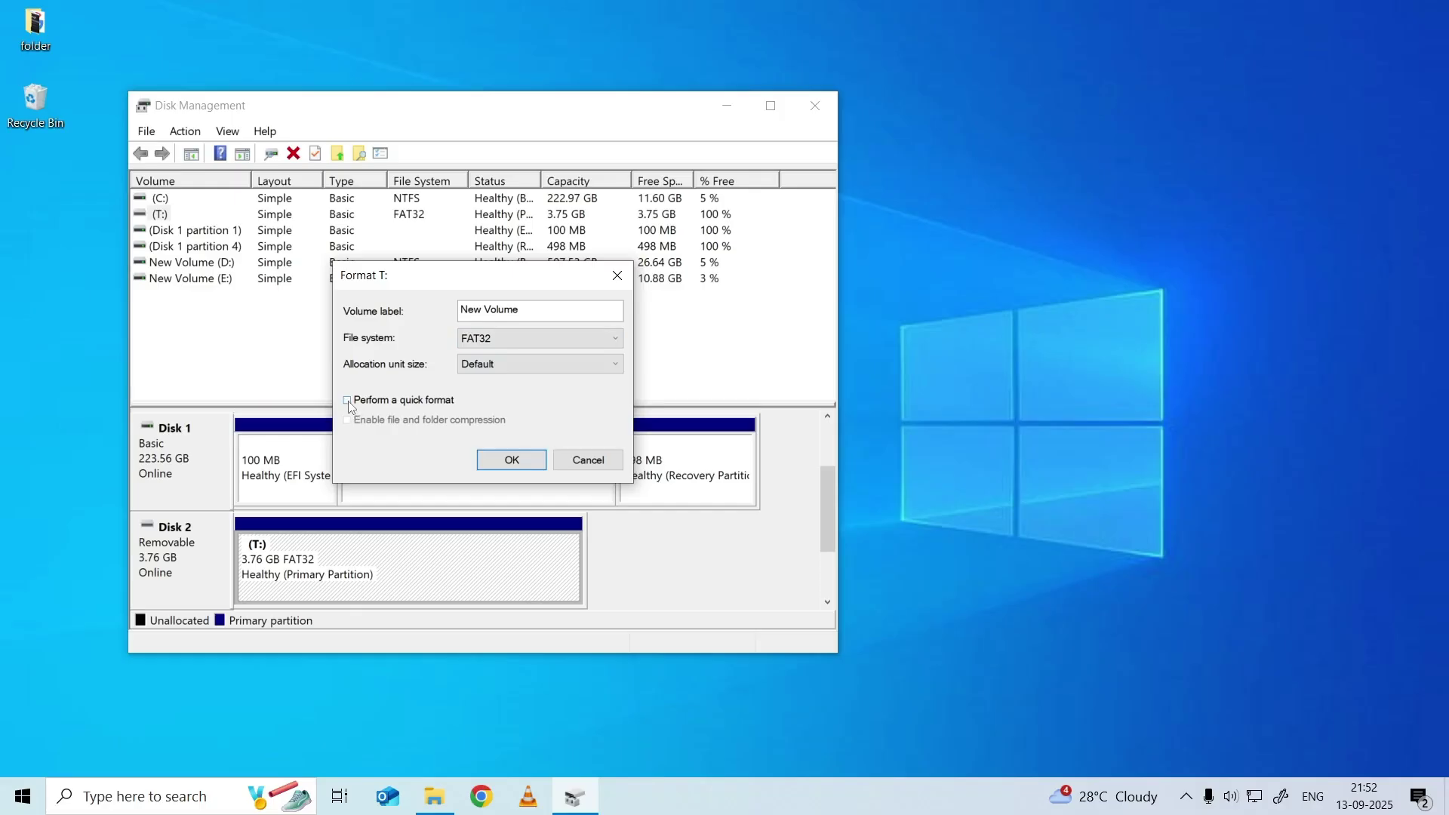
pyautogui.click(350, 403)
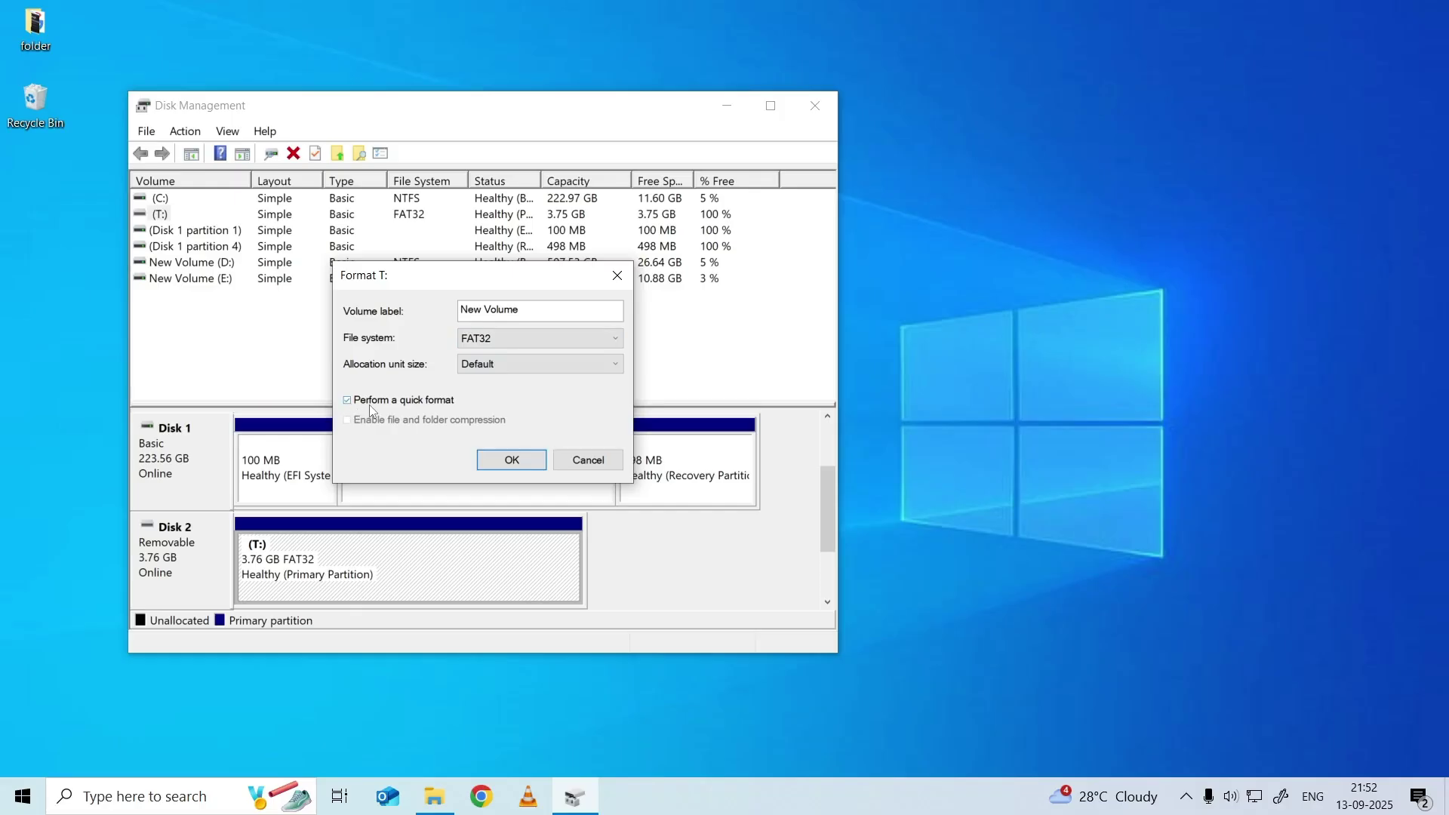